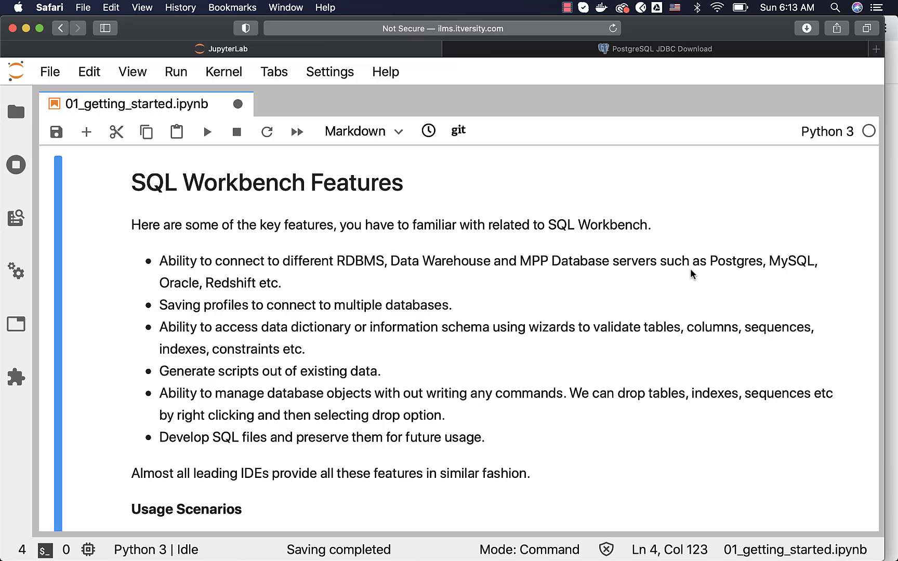
Switch to SQL Workbench/J, look through the drivers offered for the pg_ilms_sms_db connection profile, and return to the notebook in Safari.
key(super+Tab)
key(super+Tab)
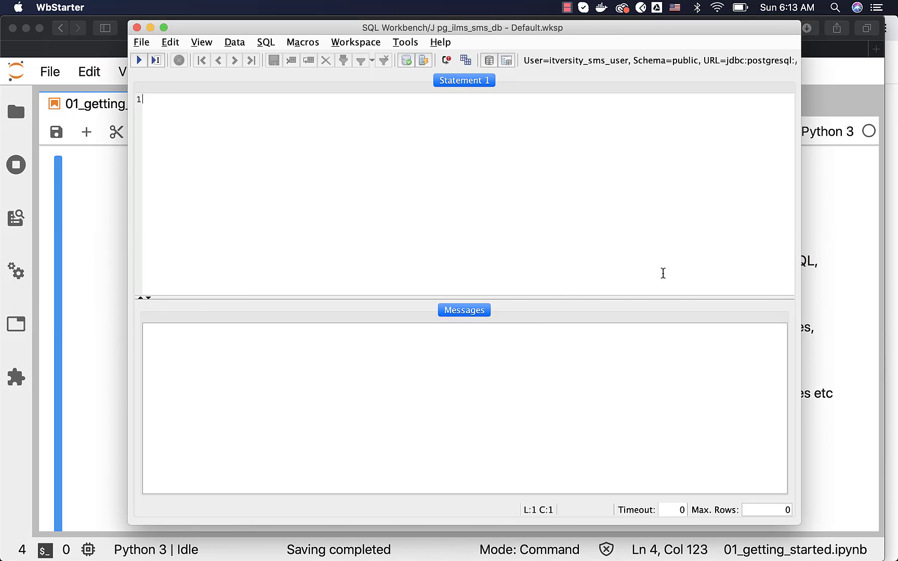
click(139, 44)
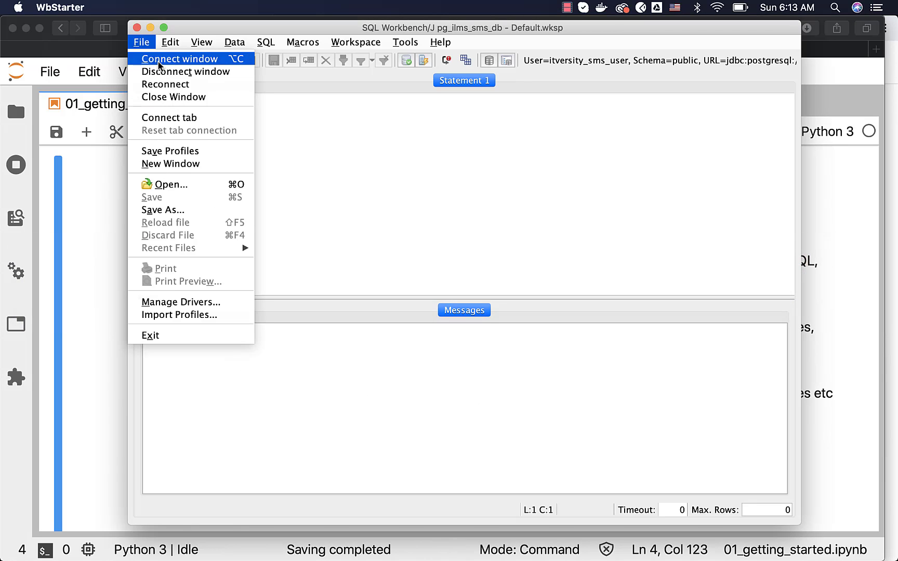
click(177, 59)
click(568, 104)
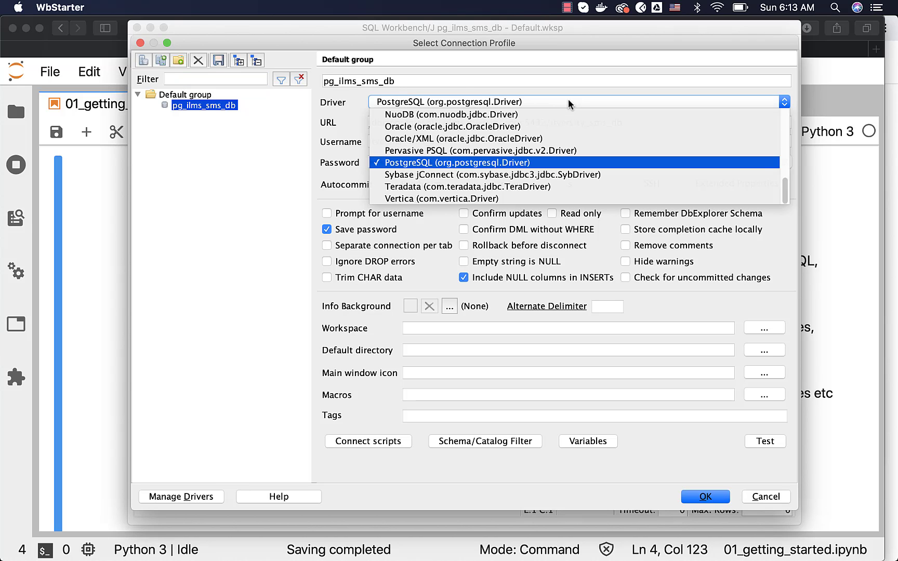
scroll(513, 130, up, 10)
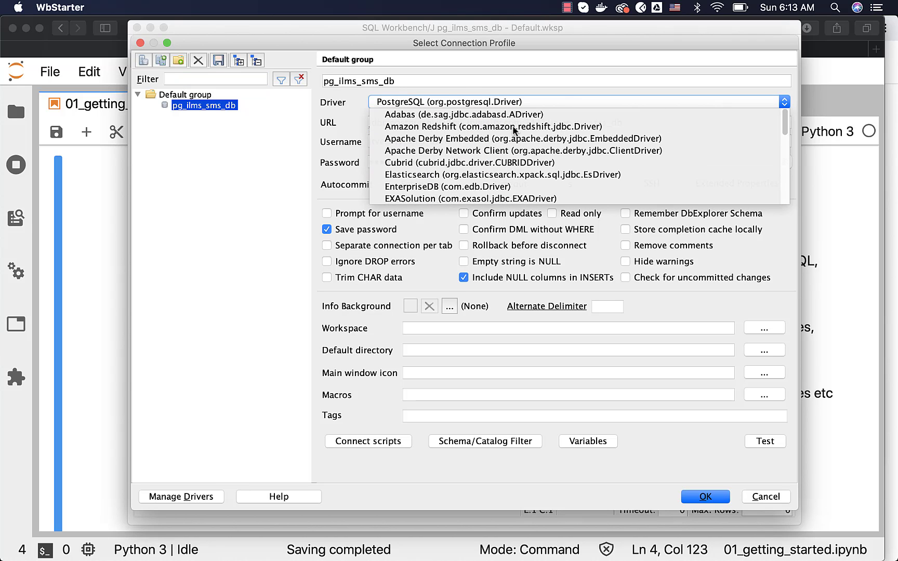
scroll(513, 130, down, 6)
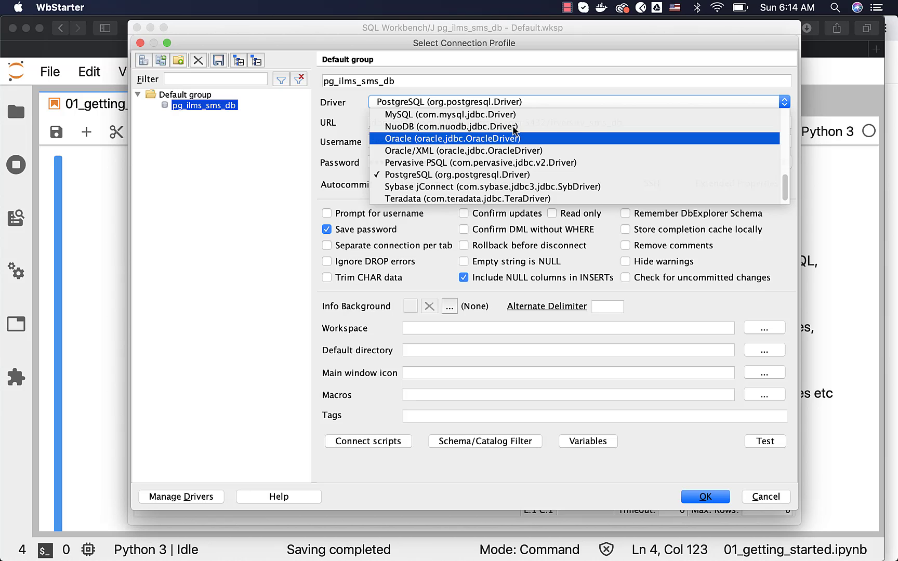
scroll(513, 129, up, 6)
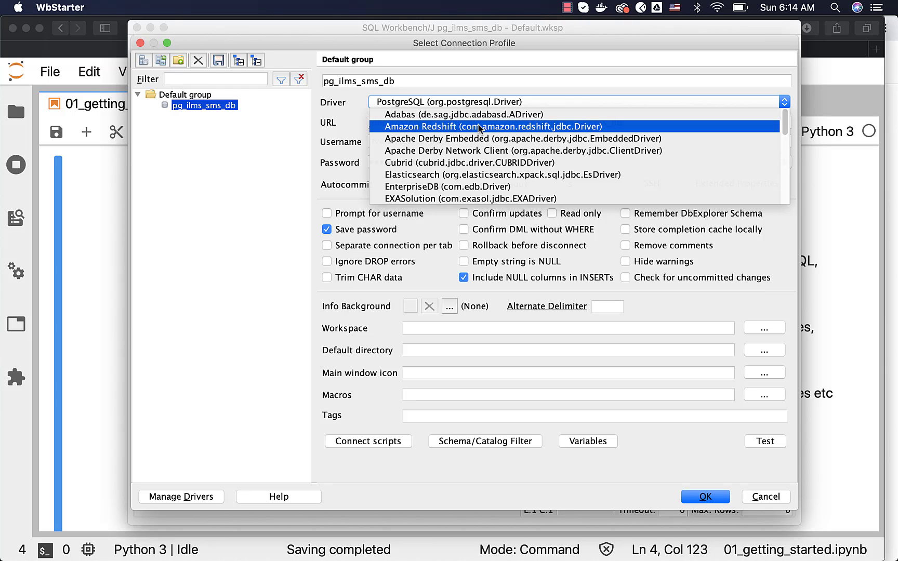
scroll(479, 128, down, 8)
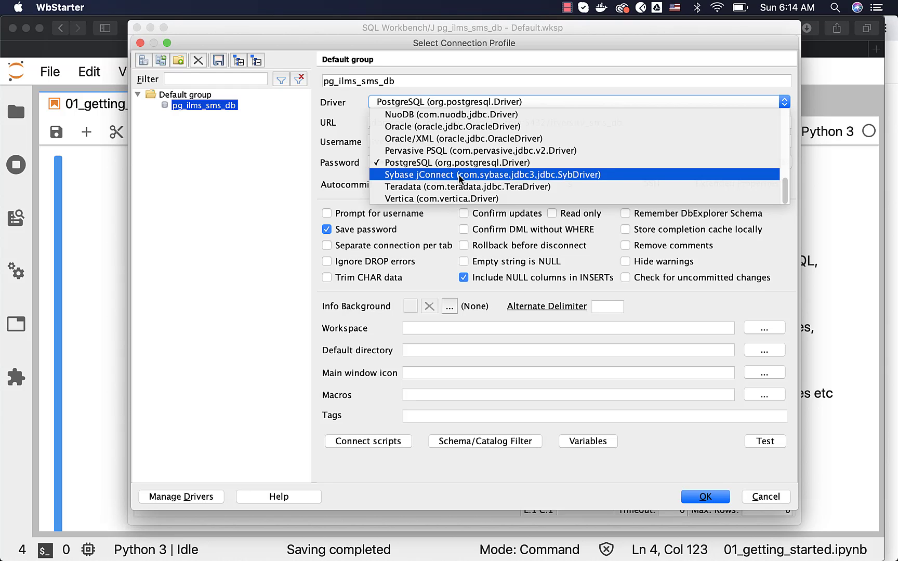
click(79, 308)
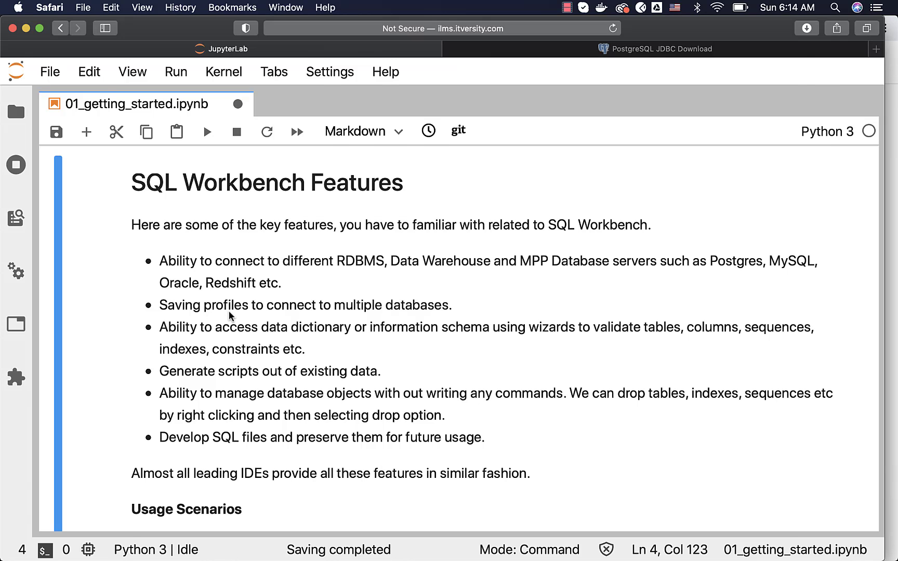
Switch to SQL Workbench/J, dismiss the connection profile dialog and open the Database Explorer for the current connection.
key(super+Tab)
key(super+Tab)
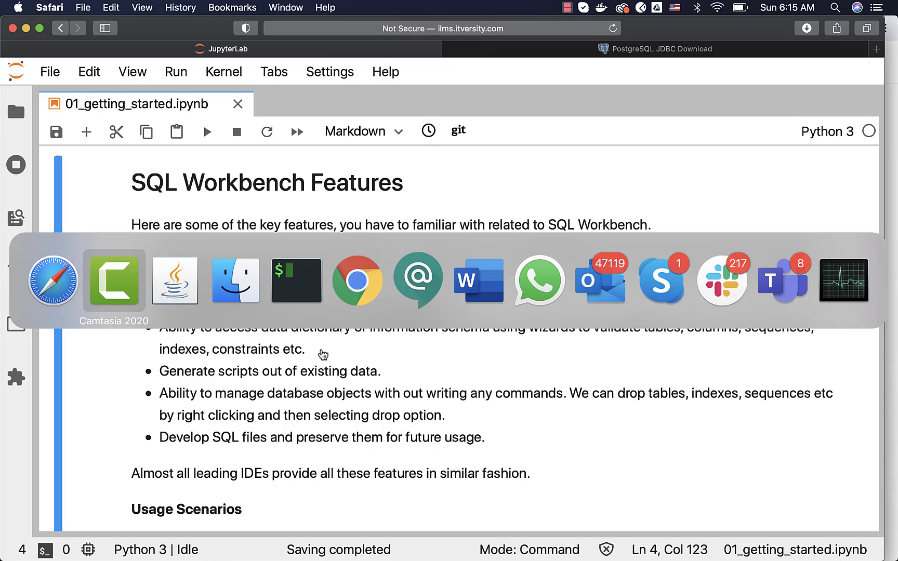
key(super+Tab)
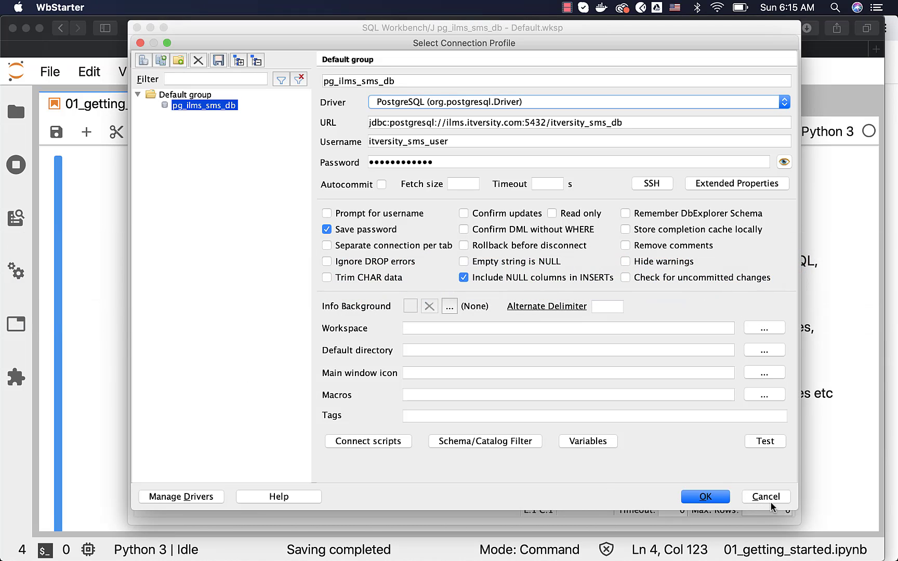
key(Return)
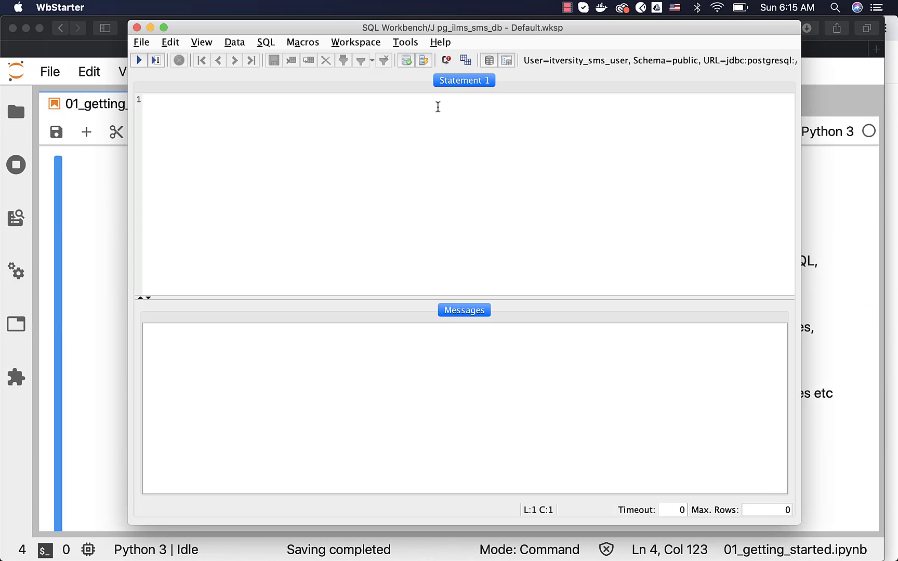
click(406, 43)
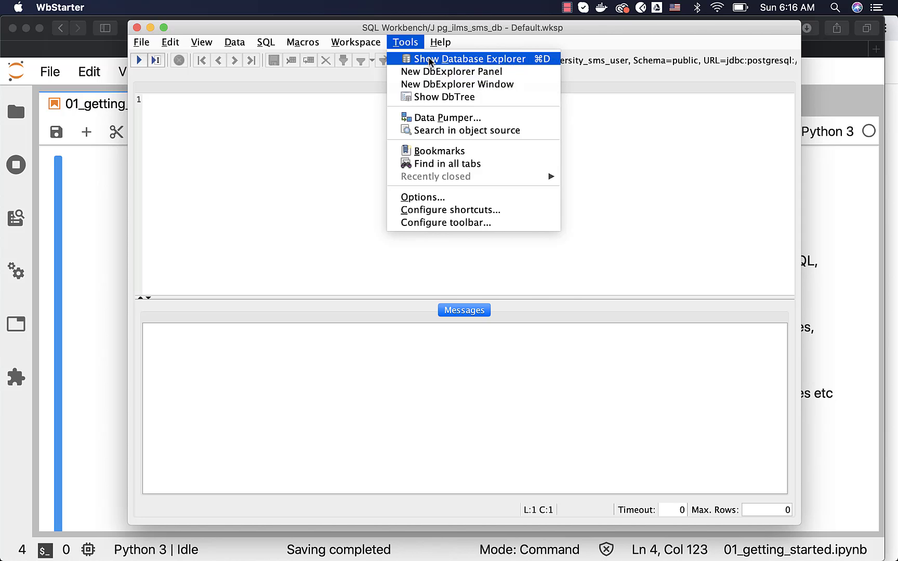
click(429, 59)
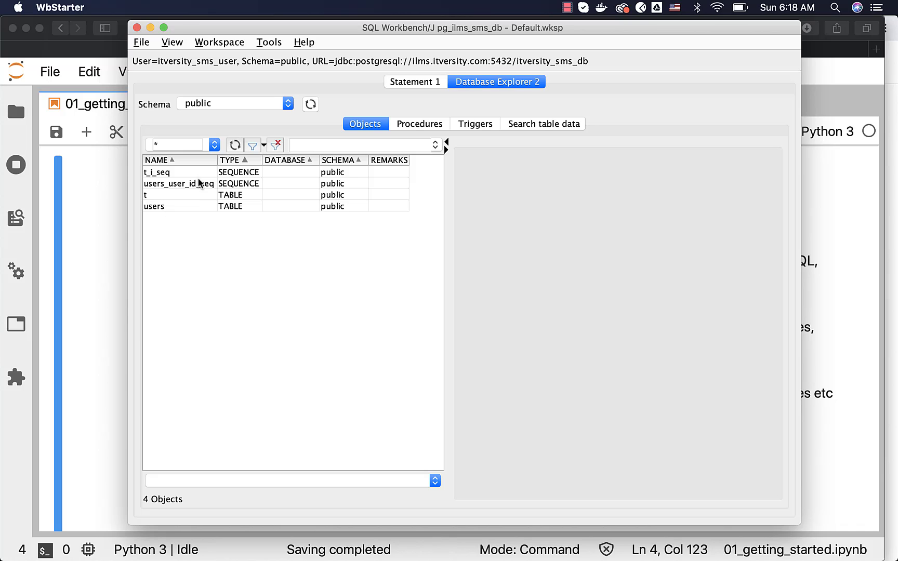
Examine the columns and data of the users table and return to the feature notes in Safari.
click(157, 208)
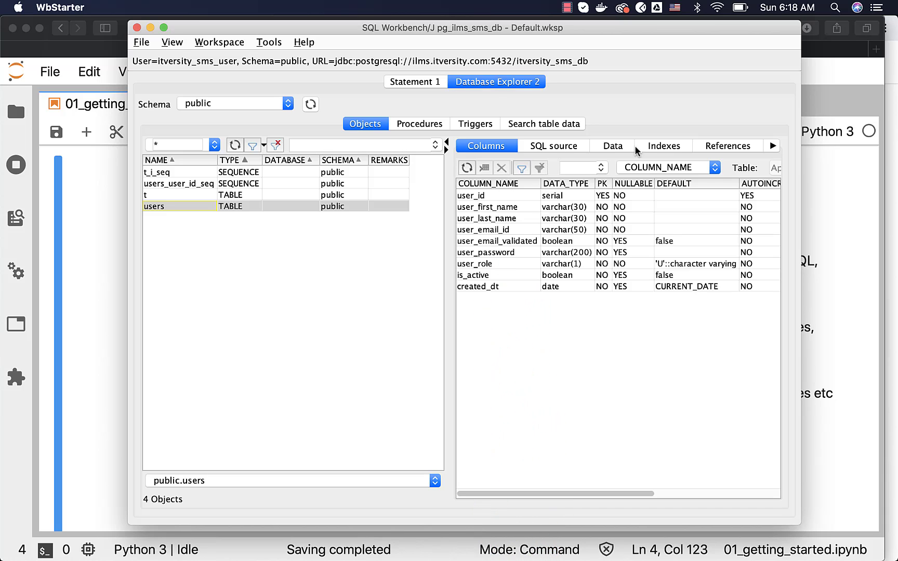
click(613, 146)
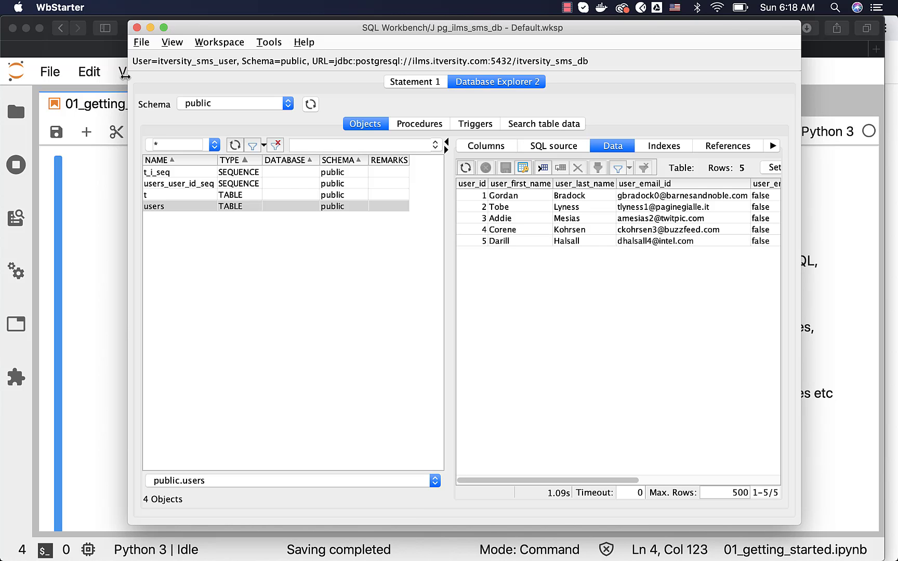
click(142, 44)
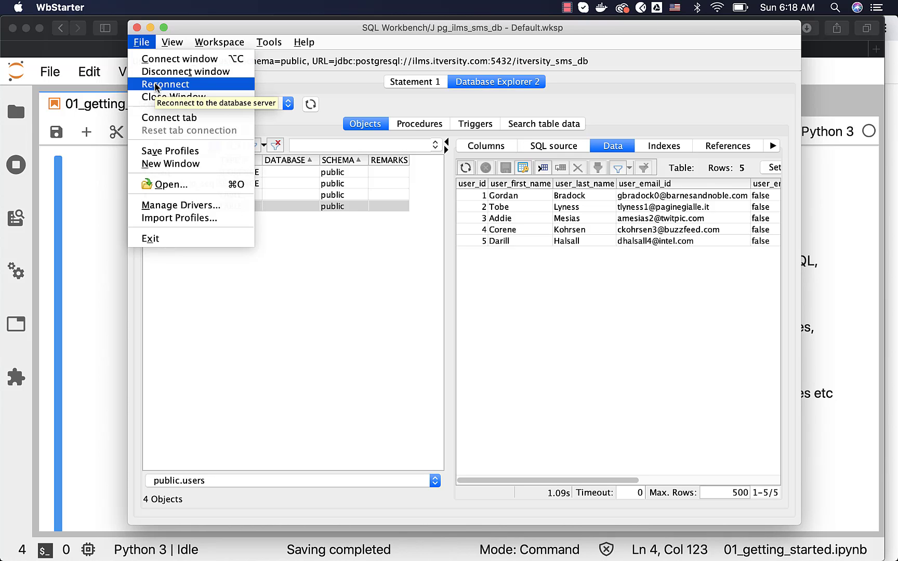
click(364, 334)
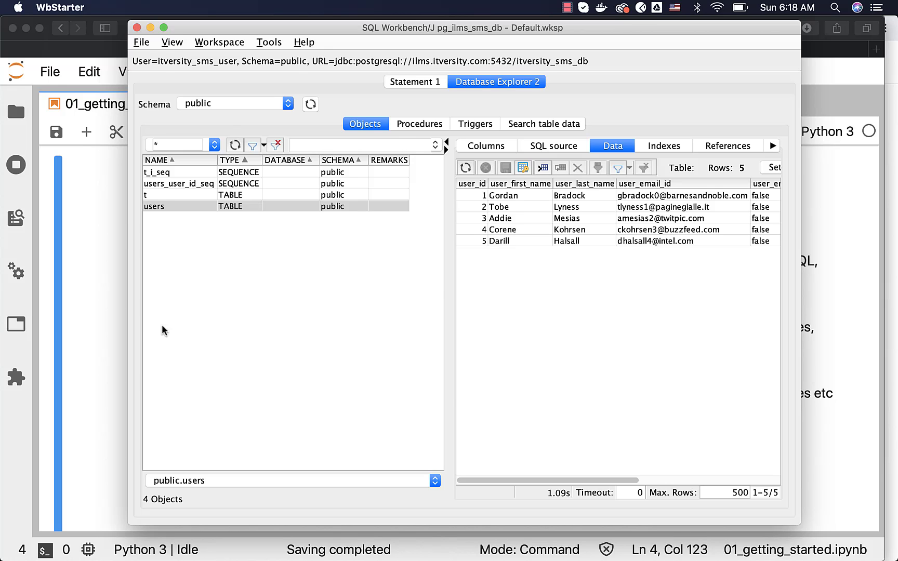
key(super+Tab)
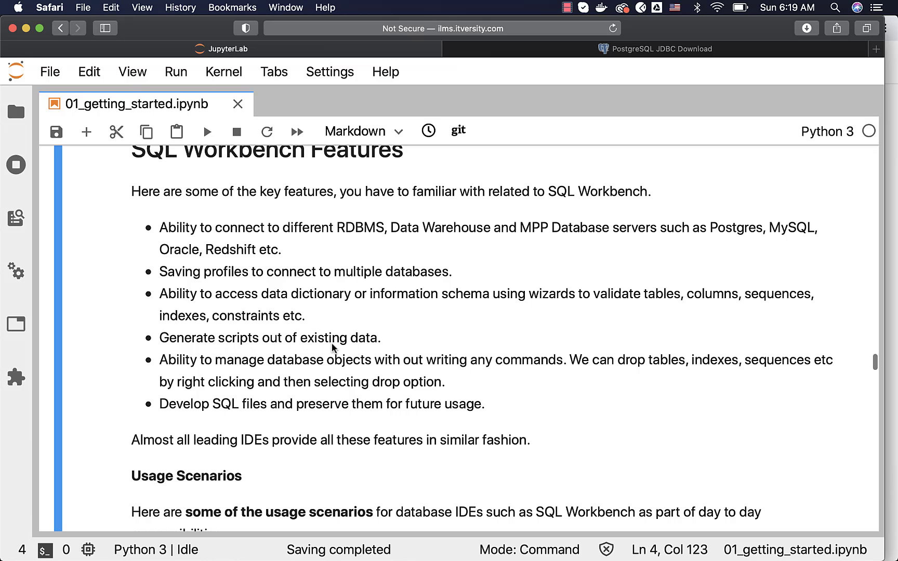
Switch to SQL Workbench/J, examine the Copy Data as SQL options for the users rows, and return to the Safari notes.
key(super+Tab)
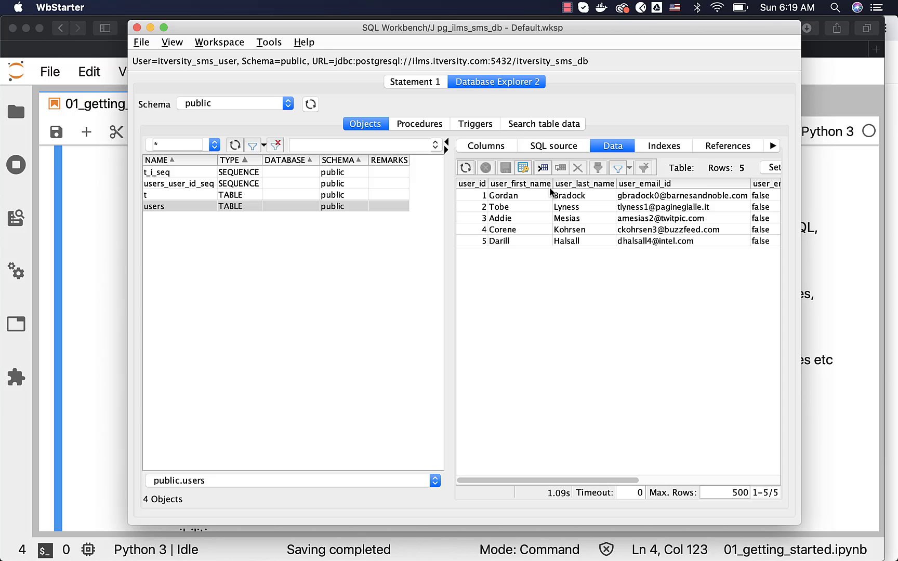
right_click(524, 211)
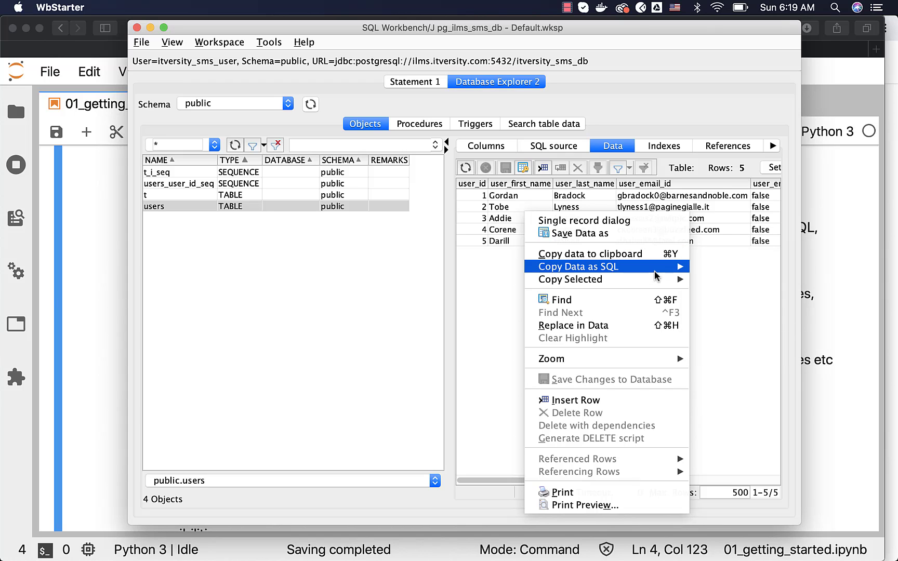
mouse_move(675, 268)
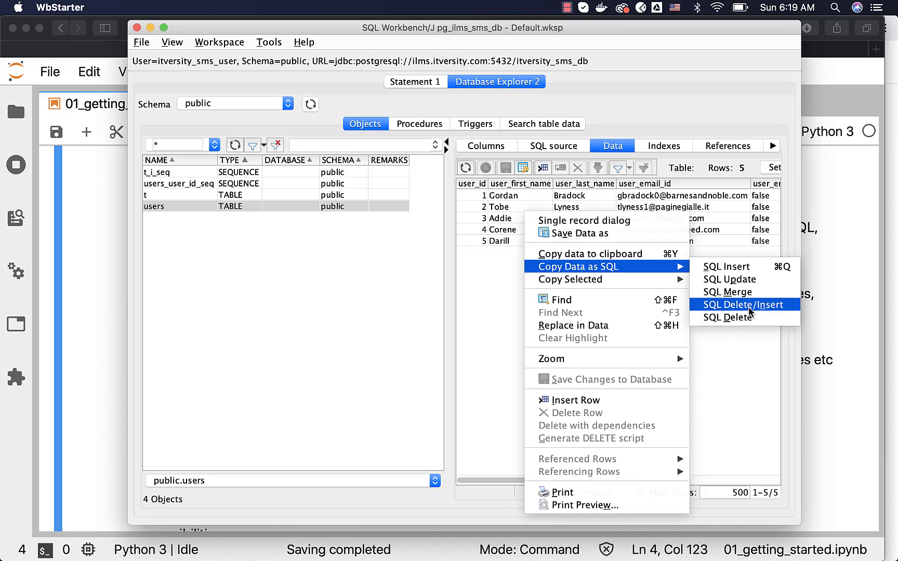
key(super+Tab)
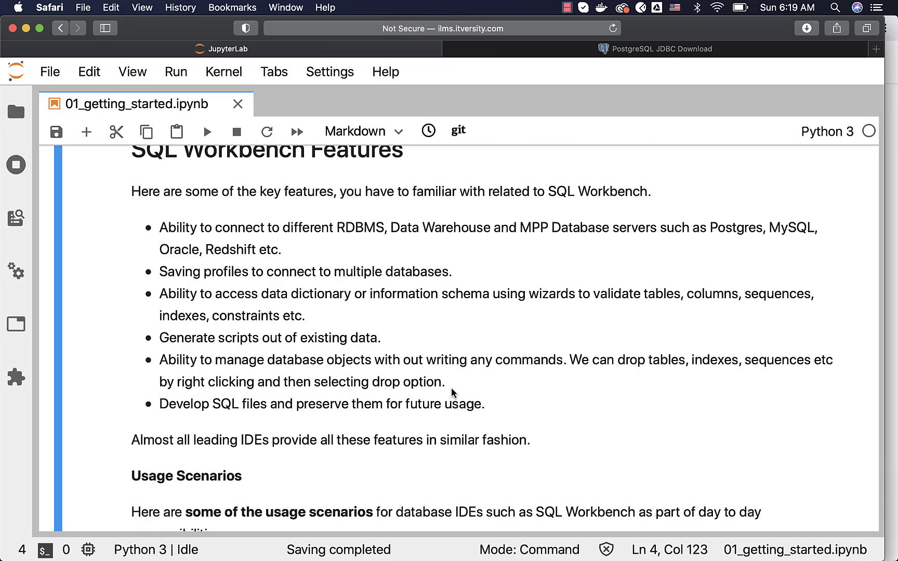
Switch to SQL Workbench/J, examine the drop and script actions available for table t, and return to the Safari notes.
key(super+Tab)
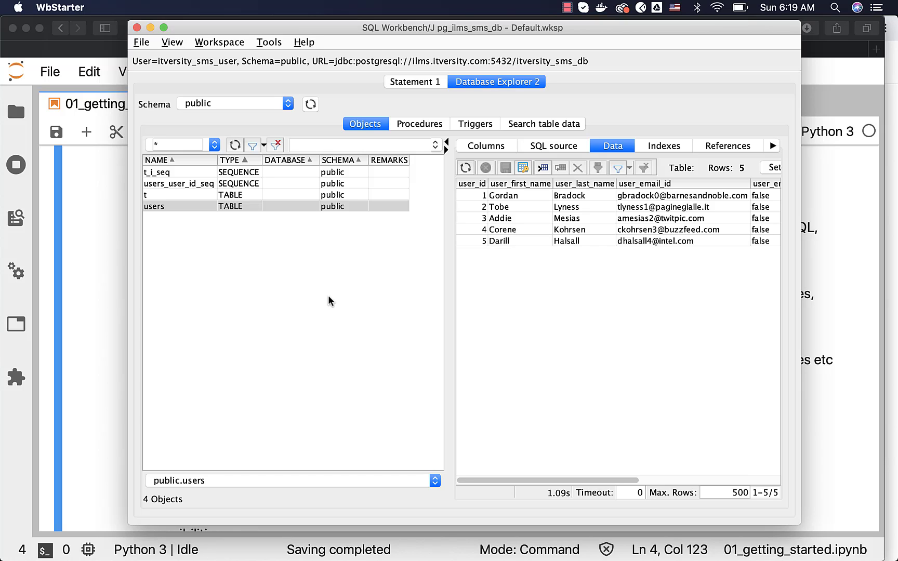
right_click(174, 191)
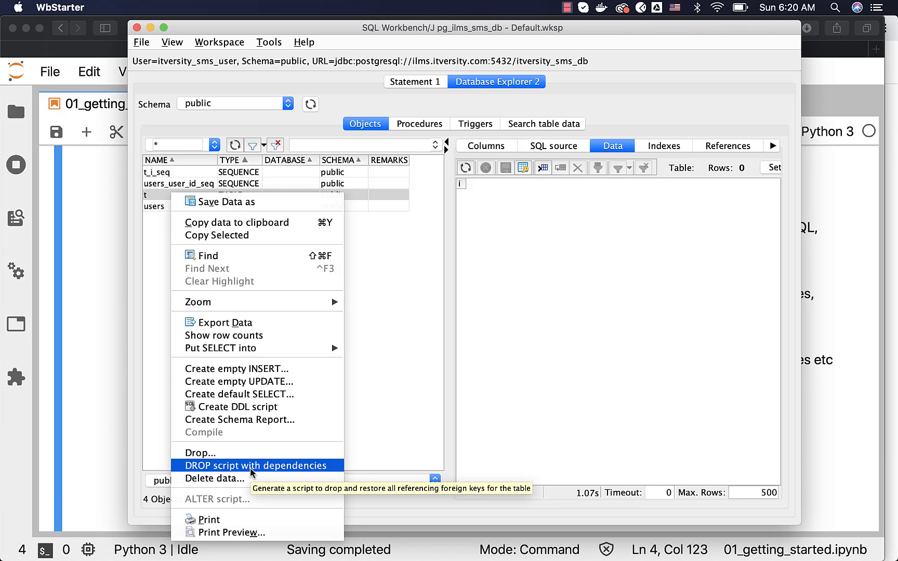
click(87, 368)
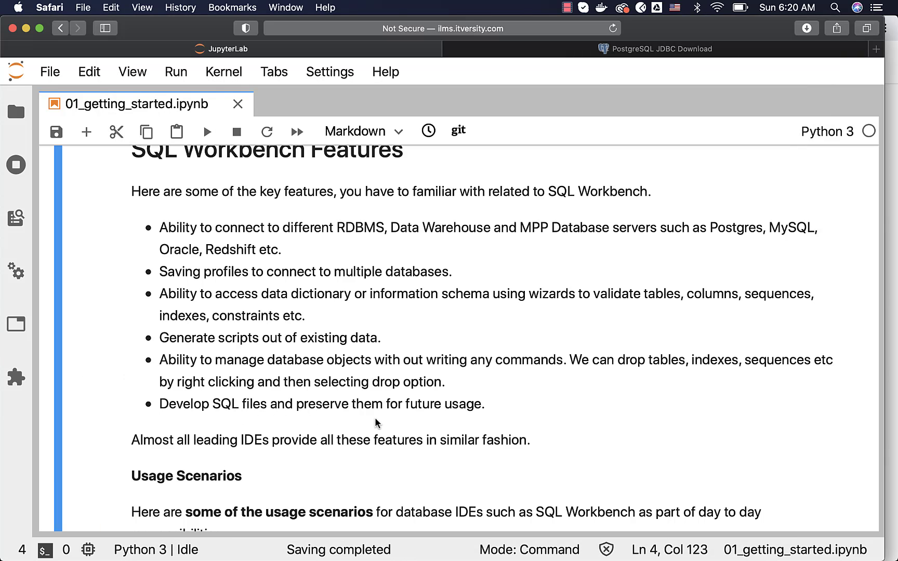
Switch to SQL Workbench/J, show the data of the users table, and close the Database Explorer.
key(super+Tab)
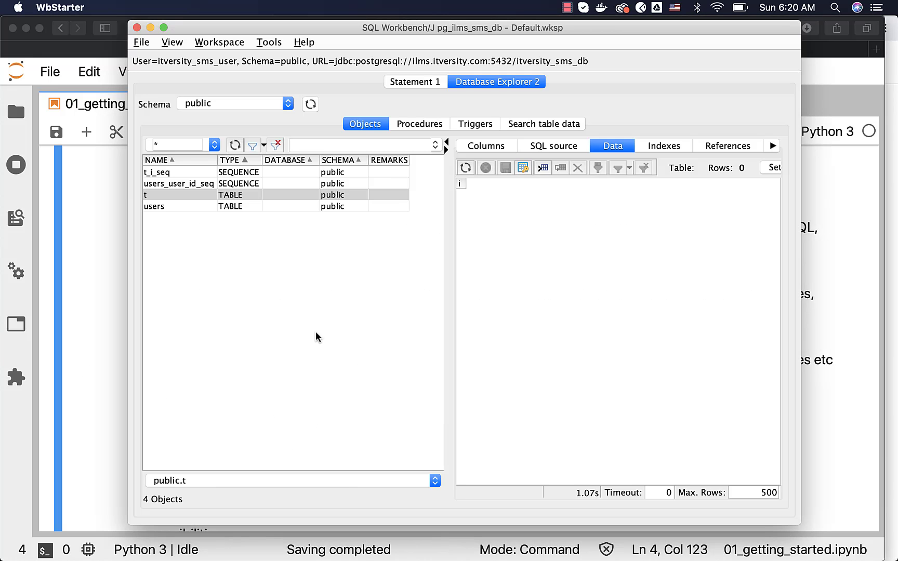
click(166, 206)
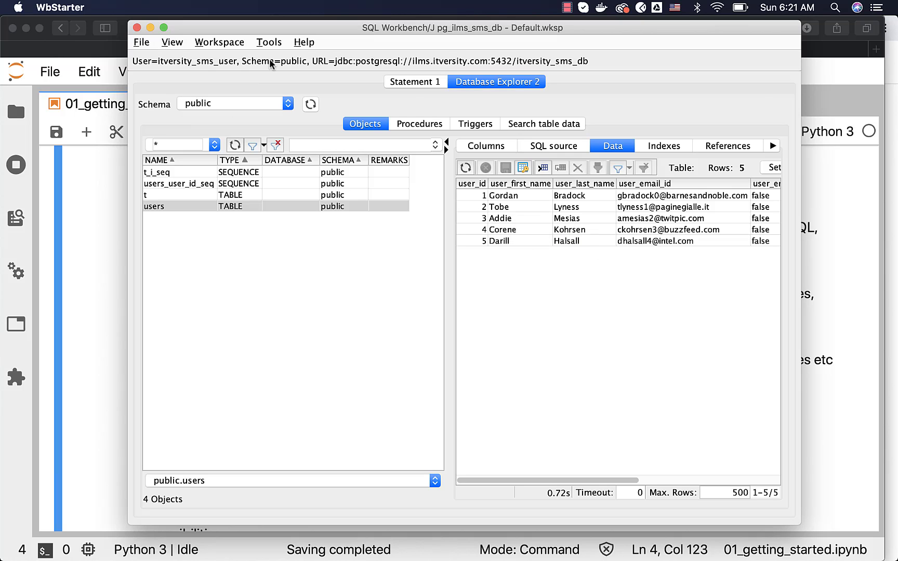
click(407, 82)
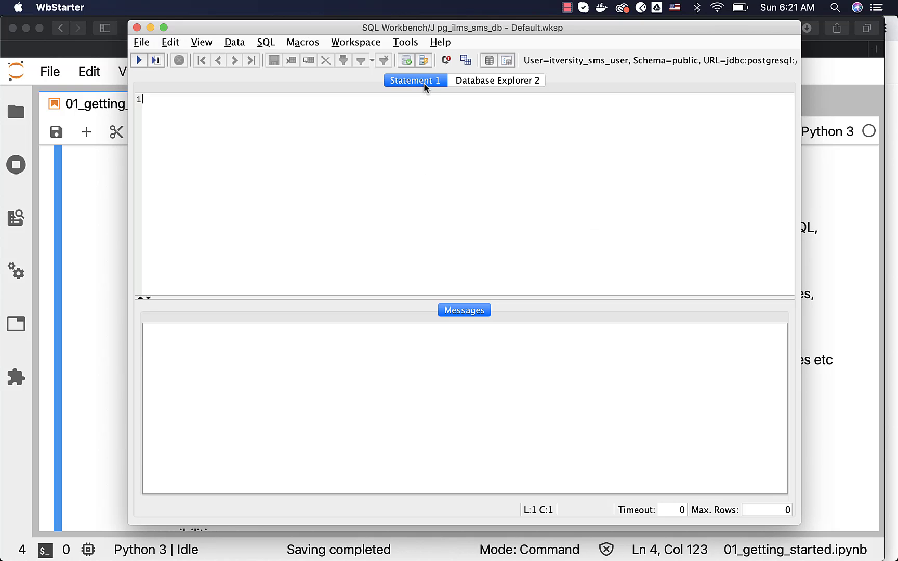
click(486, 83)
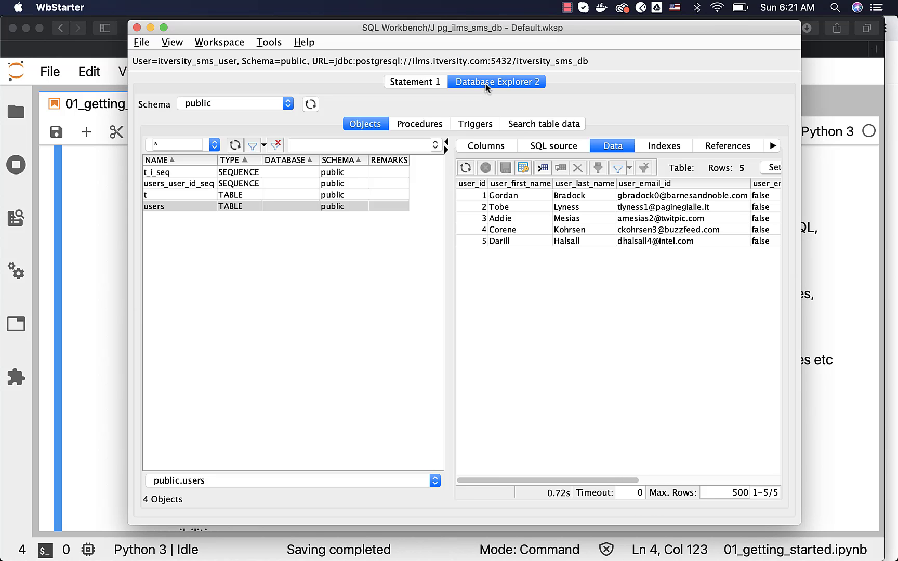
click(424, 80)
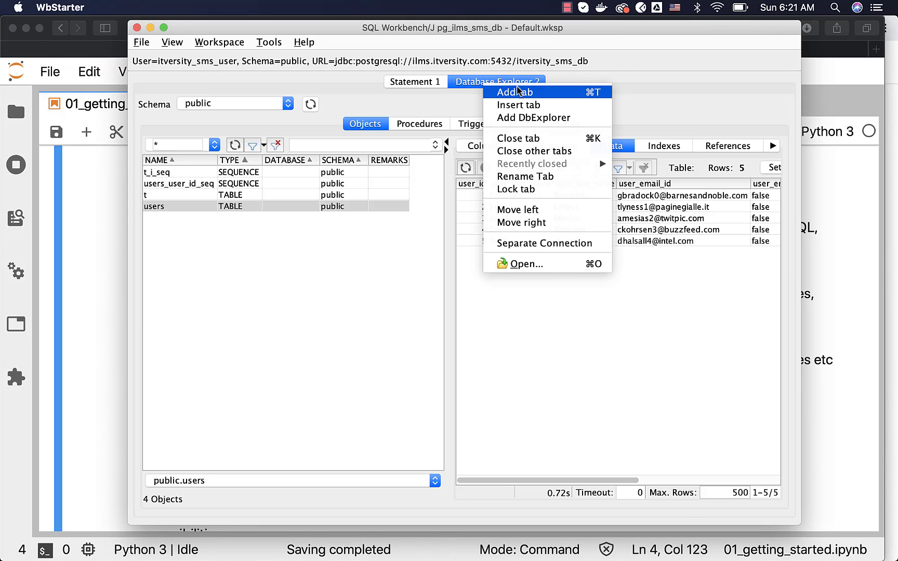
click(529, 137)
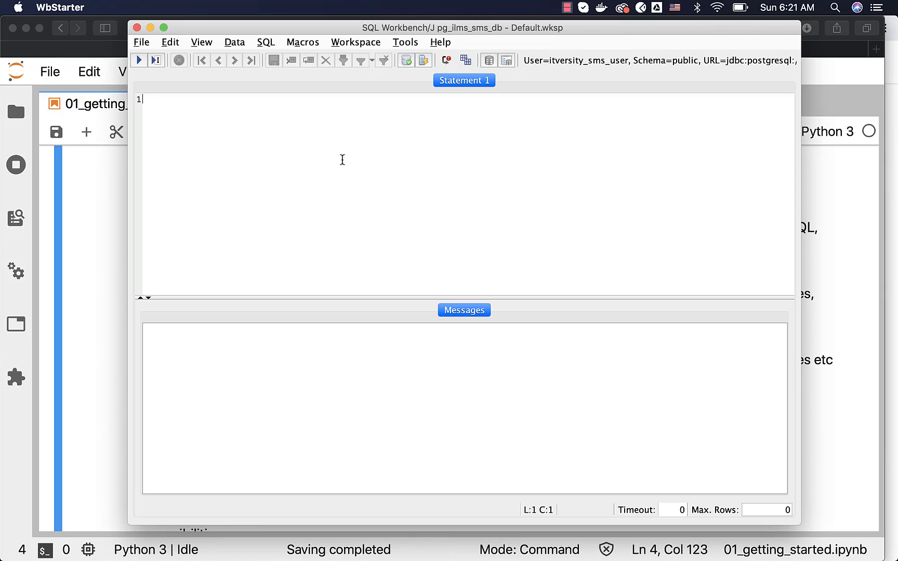
Write and run the queries SELECT * FROM users; and SELECT count(1) FROM users; in the Statement 1 editor.
text(SELECT * FROM users;)
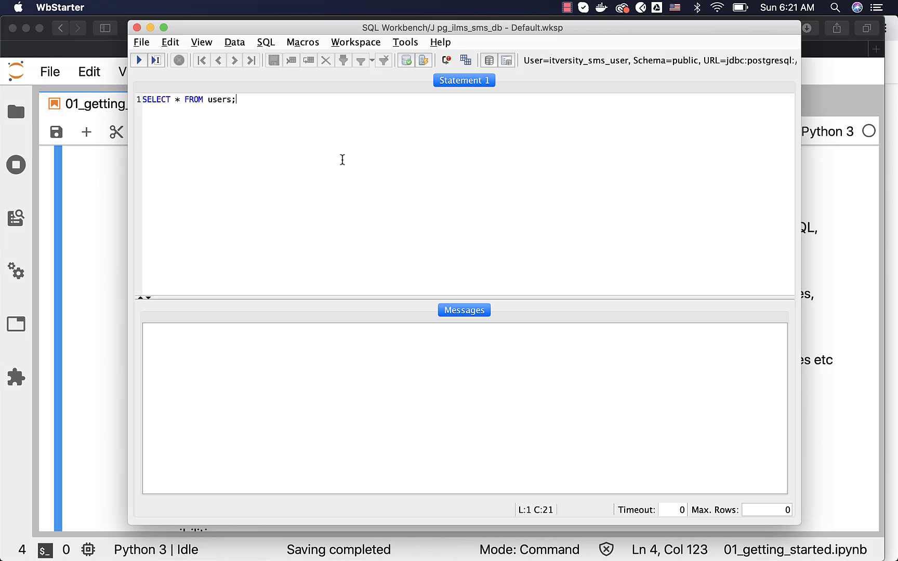
click(139, 59)
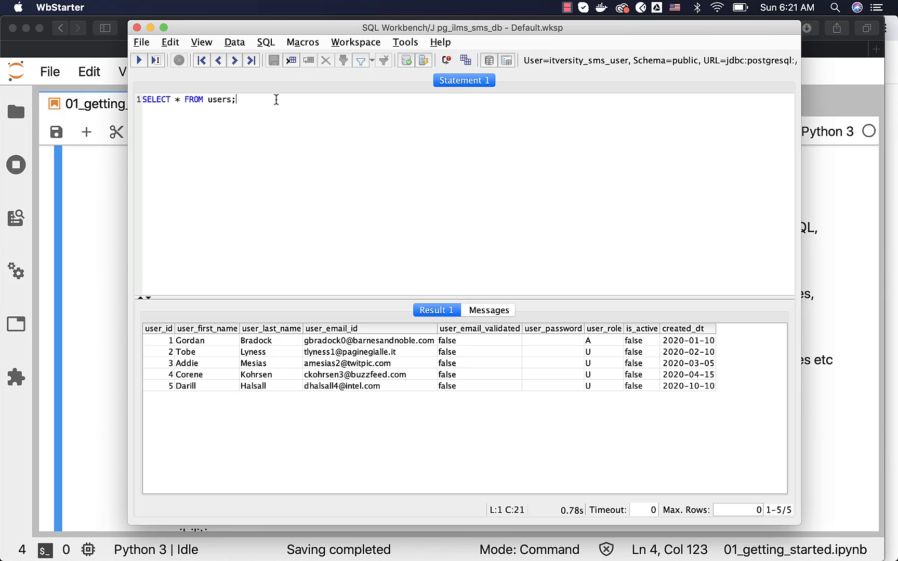
key(Return)
key(Return)
text(SELECT count(1))
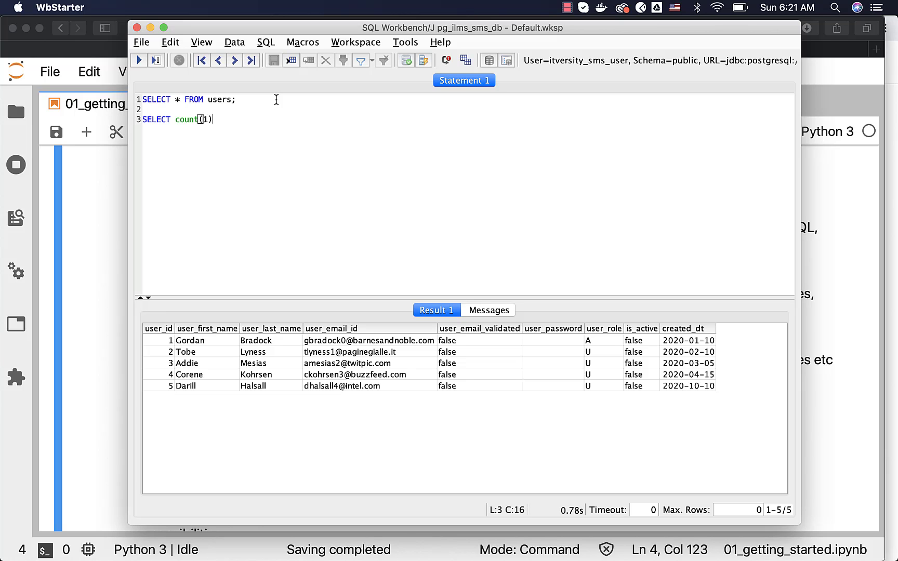
text( FROM users;)
key(super+Return)
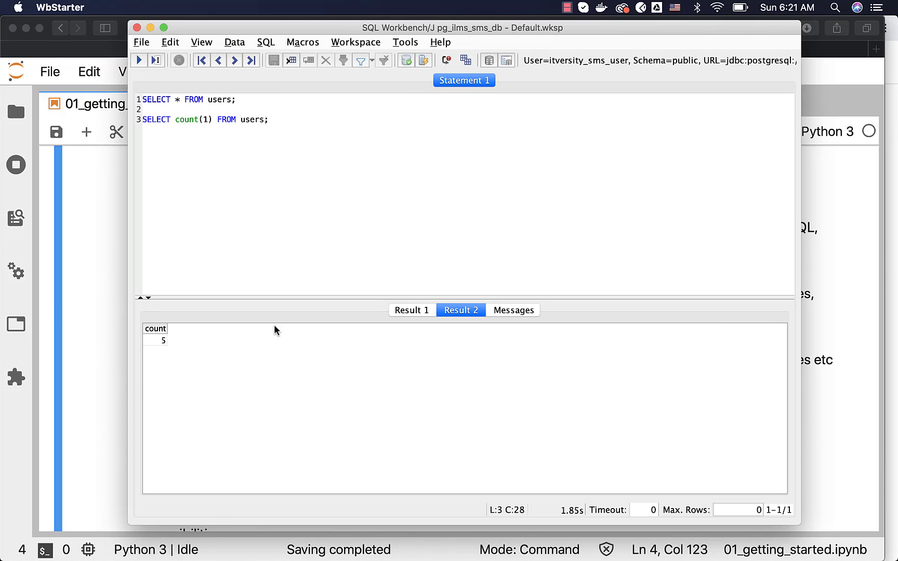
Review both query results, then add and run only SELECT user_role, count(1) FROM users GROUP BY user_role; below the existing queries.
click(416, 312)
click(460, 310)
key(Return)
key(Return)
text(SELECT user_role, count(1)
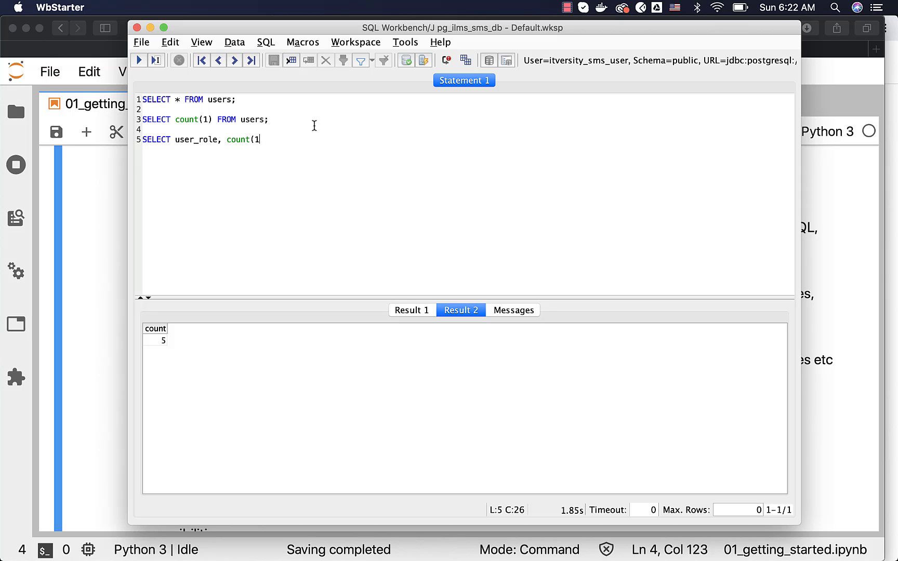
text() FROM users)
key(Return)
text(GROUP BY )
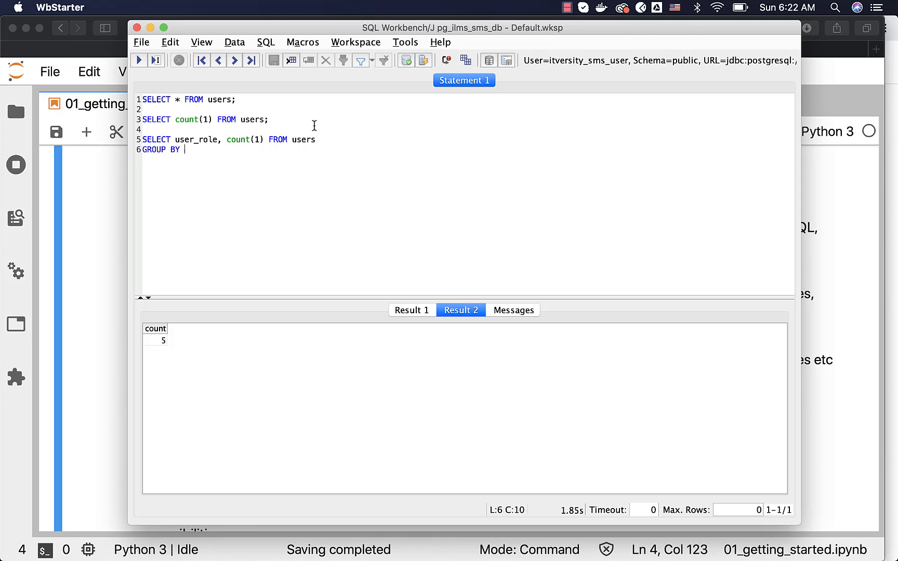
text(user_role;)
drag(243, 150, 142, 139)
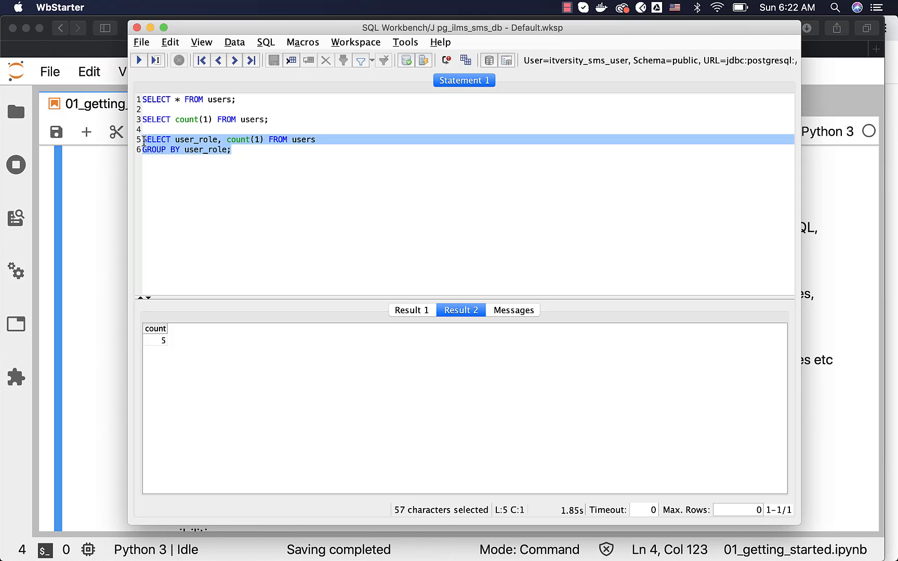
click(139, 61)
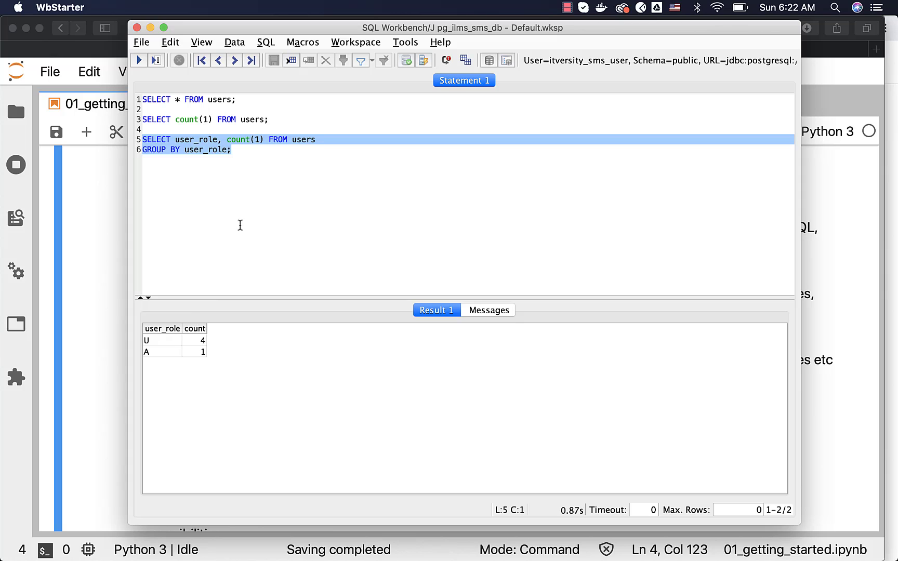
Run all three statements in the editor together and view the first and third result sets.
click(250, 158)
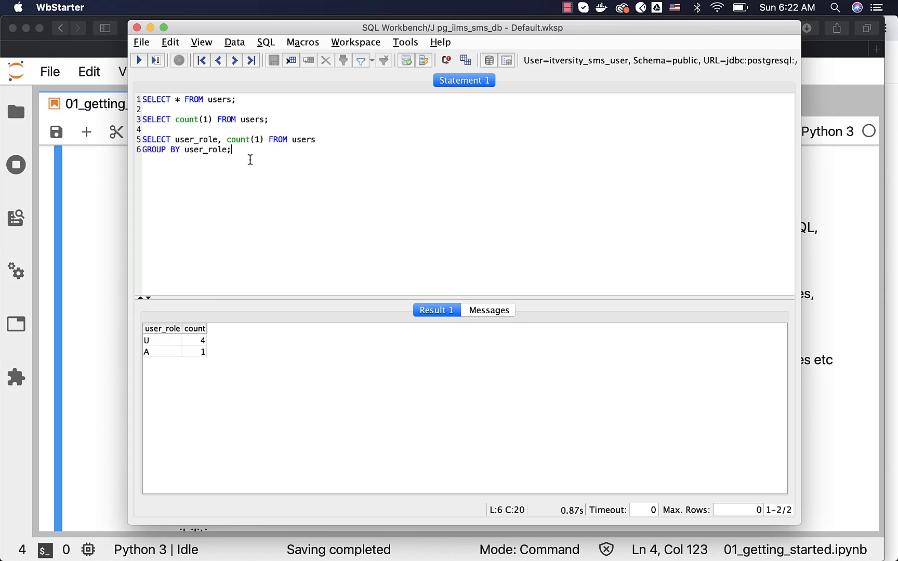
click(138, 62)
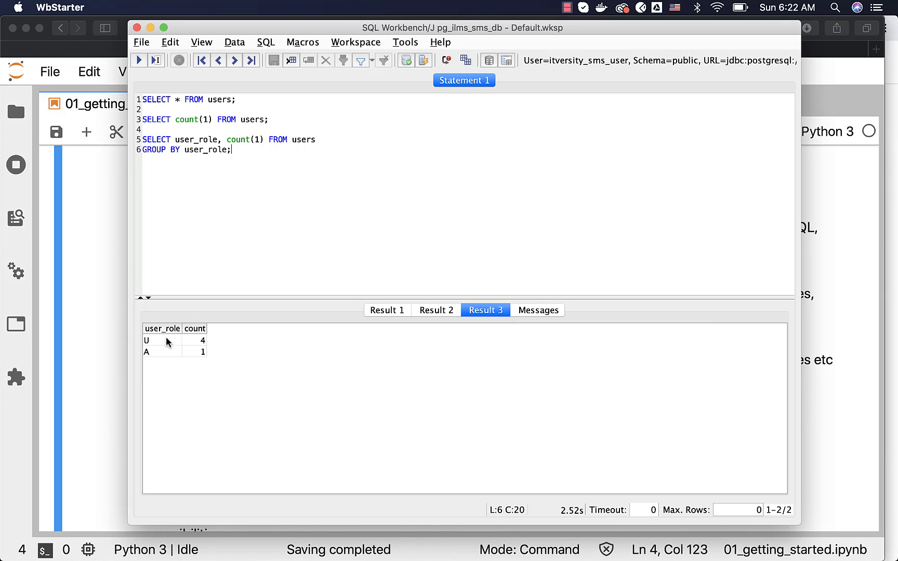
click(388, 310)
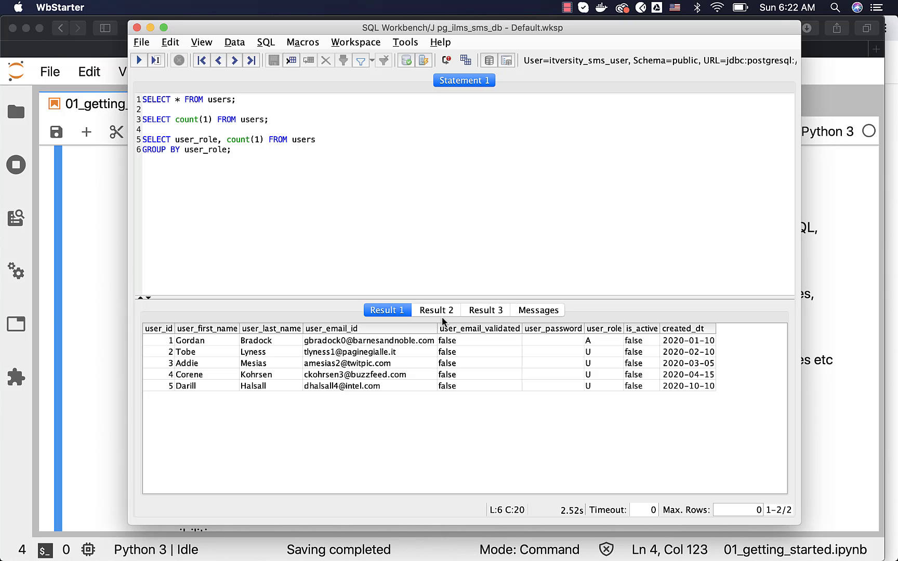
click(486, 310)
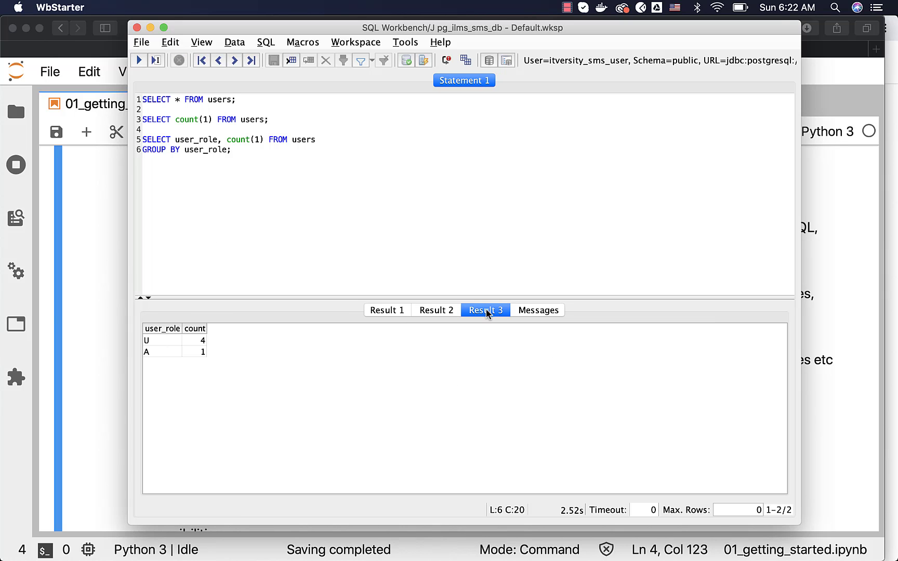
click(143, 44)
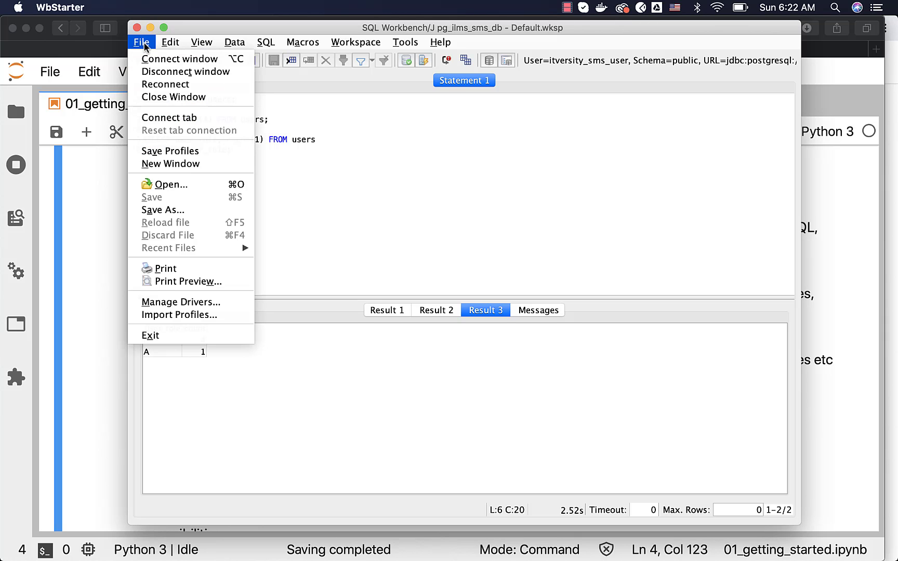
click(156, 209)
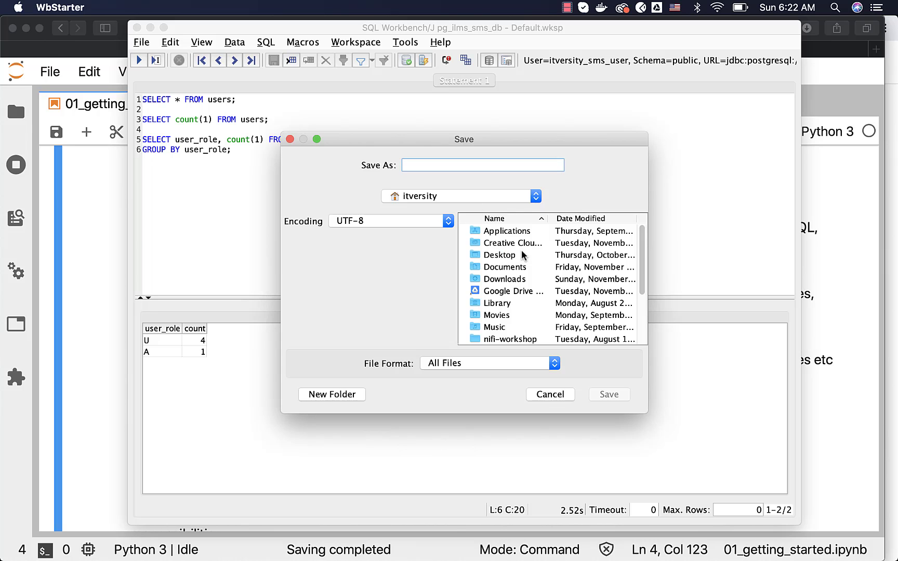
click(494, 196)
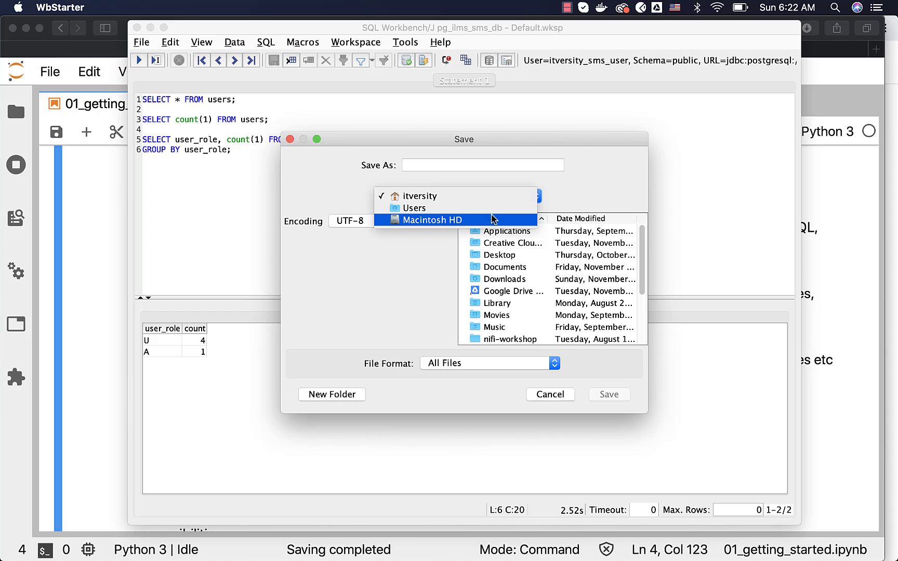
click(492, 219)
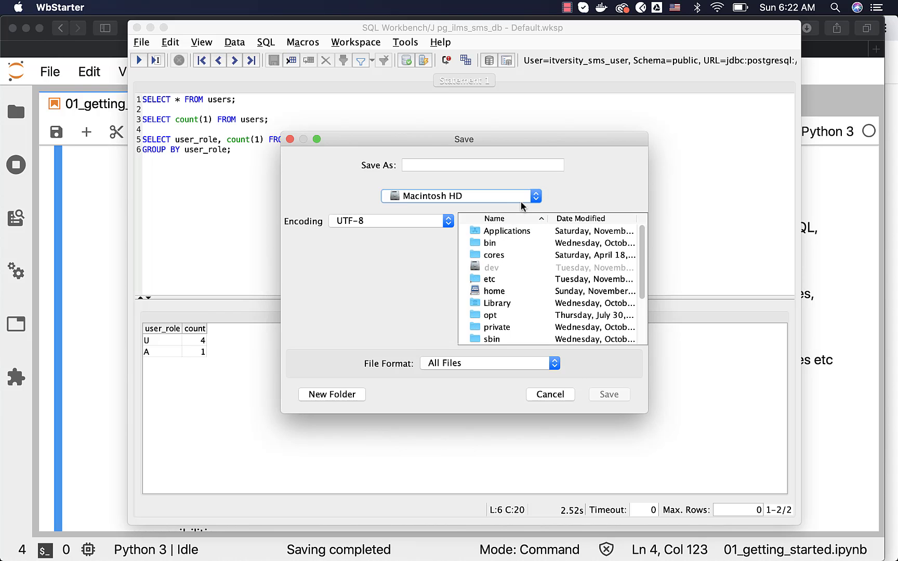
click(512, 197)
click(517, 197)
scroll(538, 251, down, 3)
scroll(538, 251, up, 2)
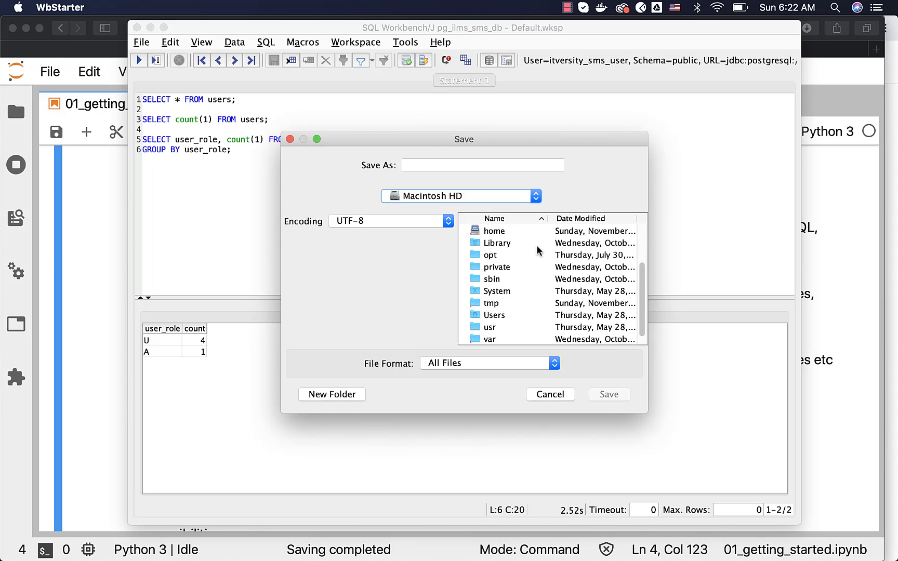
click(494, 201)
key(Escape)
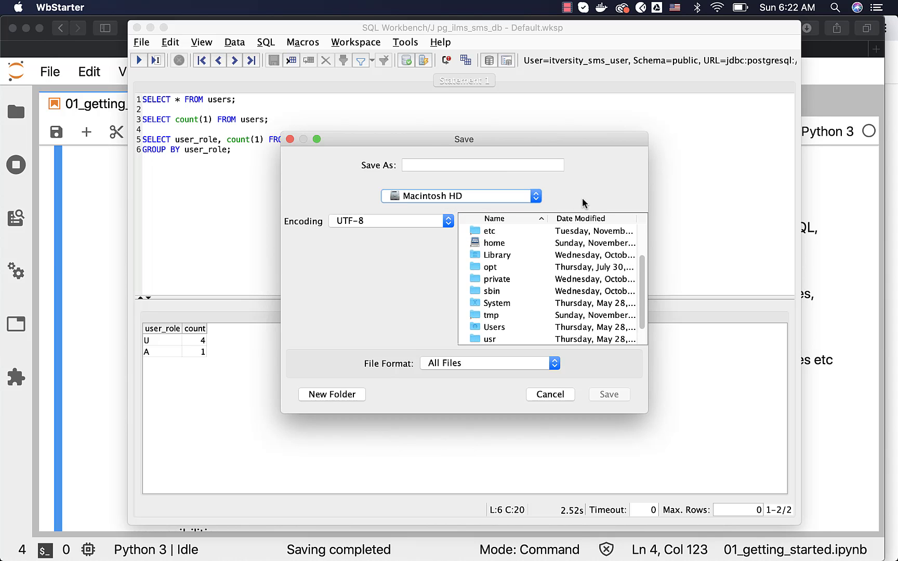
key(Escape)
Start saving the script under a new name and create a DB Scripts folder inside the Research folder.
click(147, 46)
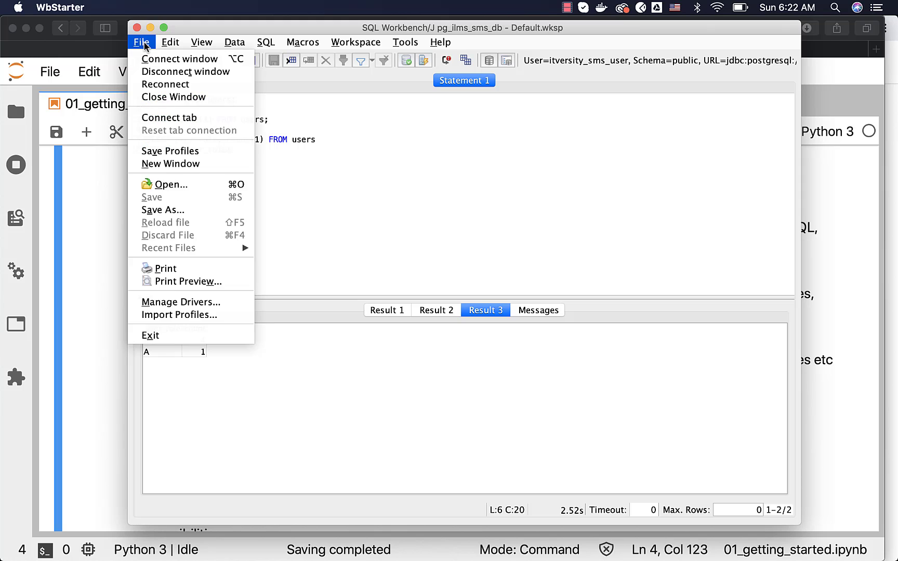
click(172, 208)
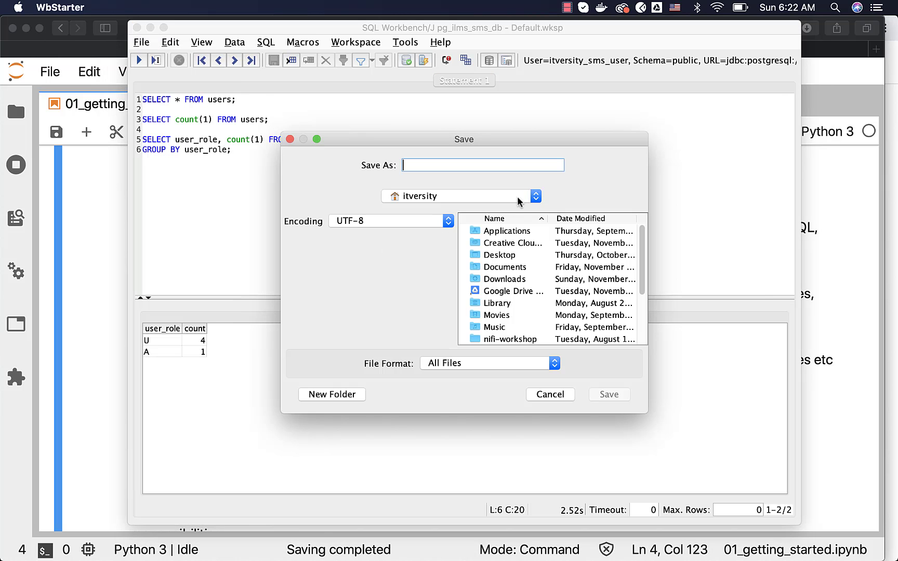
scroll(510, 286, down, 4)
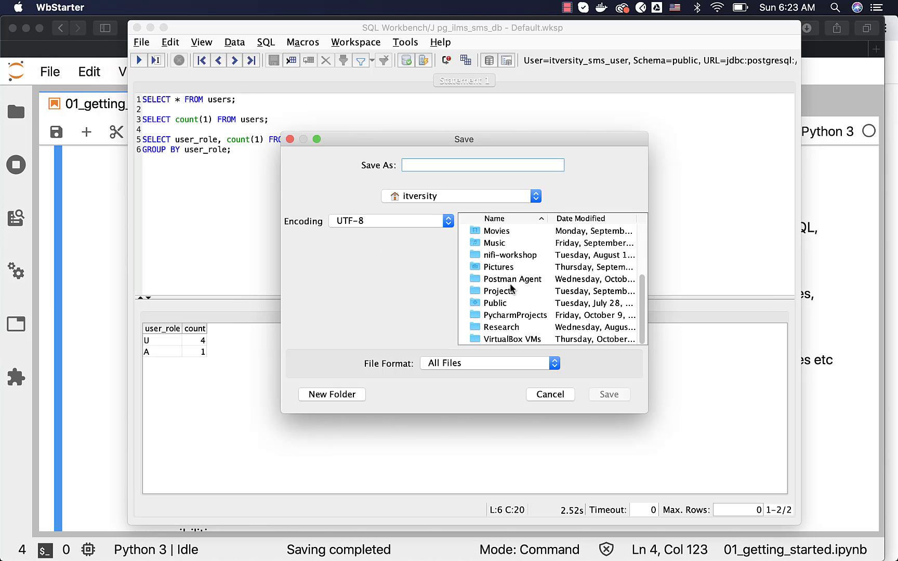
double_click(491, 326)
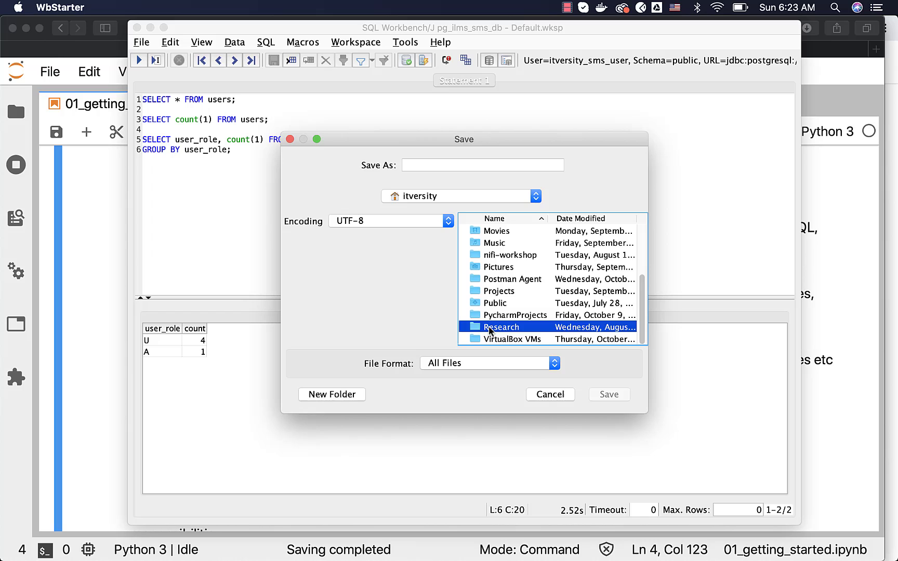
click(335, 393)
text(DB Scripts)
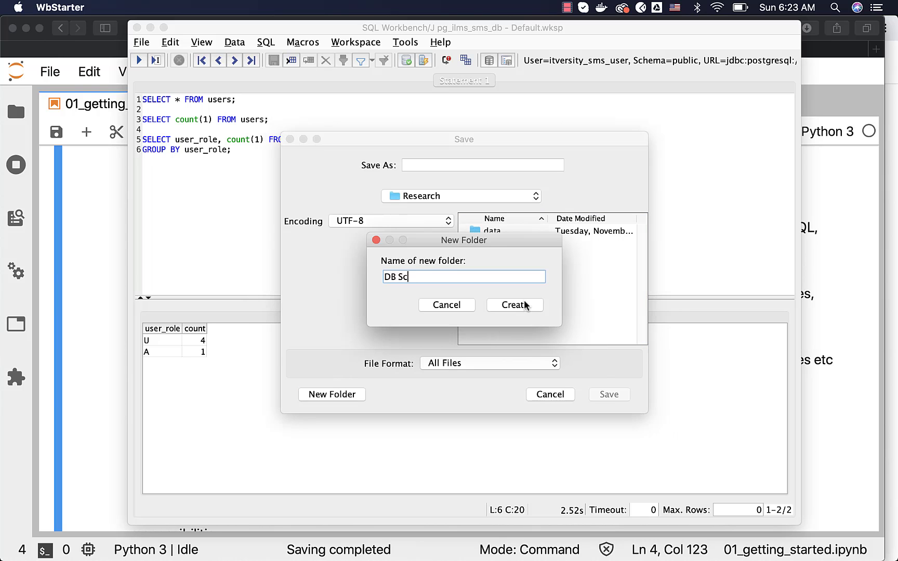
click(536, 304)
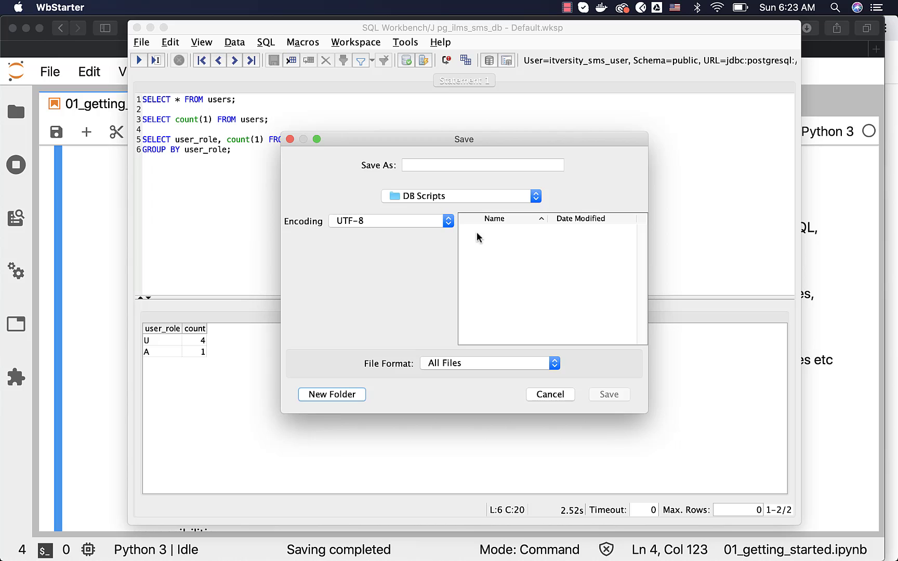
Save the queries as pg_ilms_sms_users_queries.sql in the DB Scripts folder with UTF-8 encoding.
click(460, 165)
text(pg)
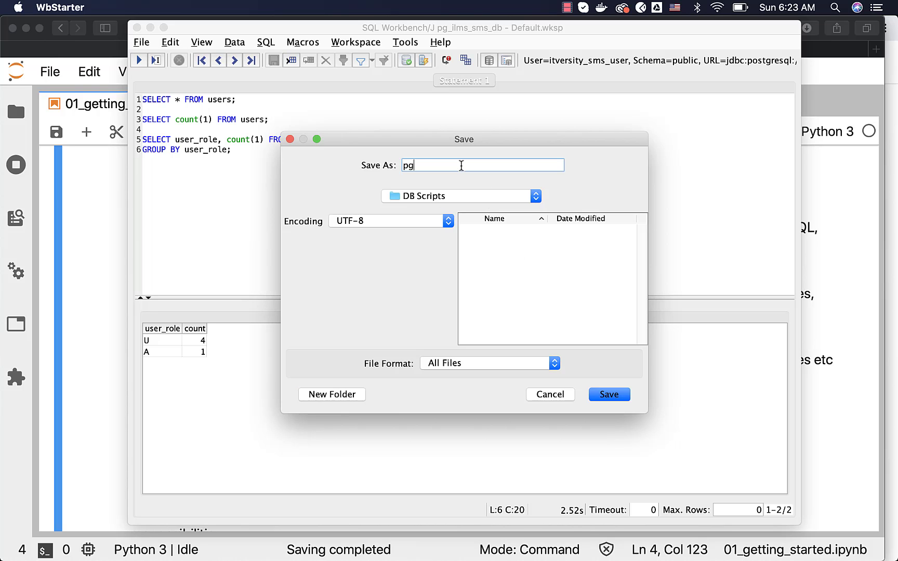
text(_ilms_sms_users_queries.sql)
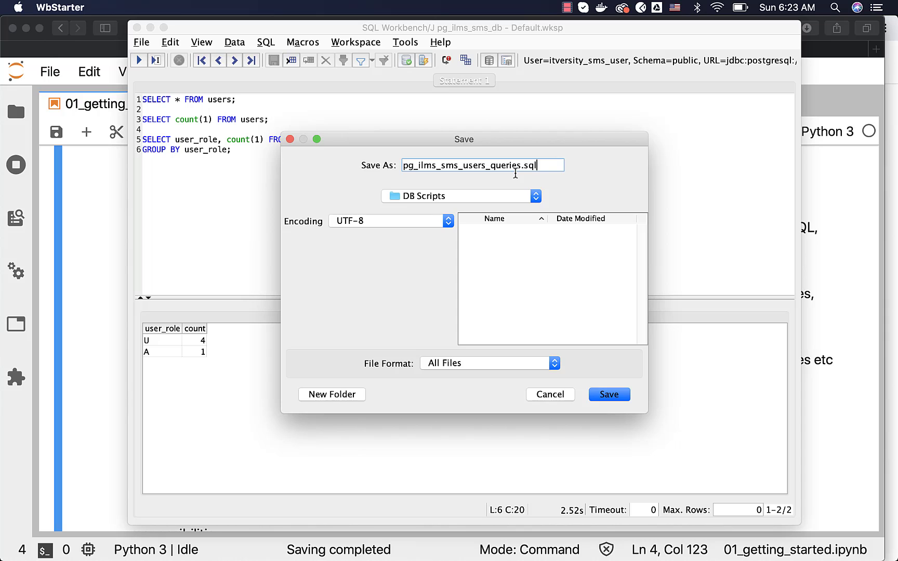
click(607, 394)
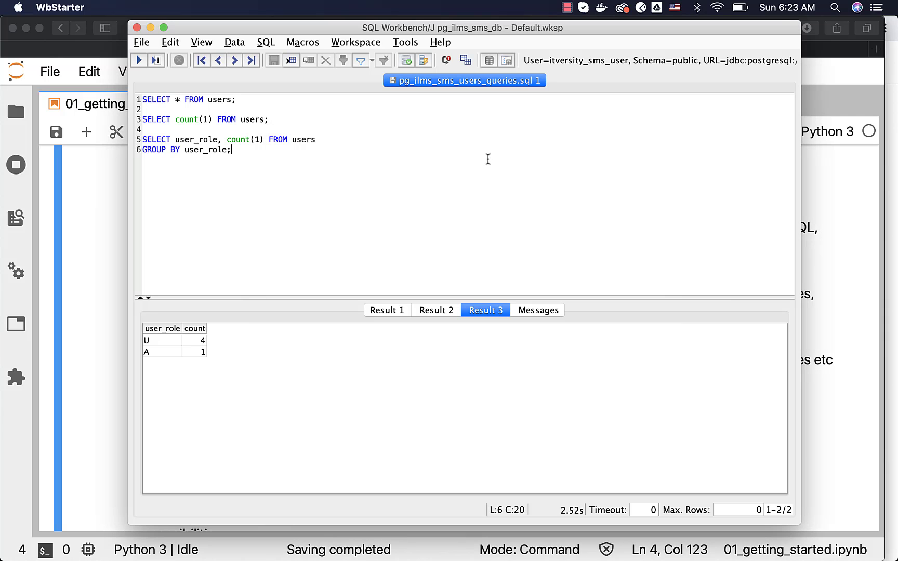
Open a Database Explorer alongside the script and close the pg_ilms_sms_users_queries.sql tab.
right_click(422, 80)
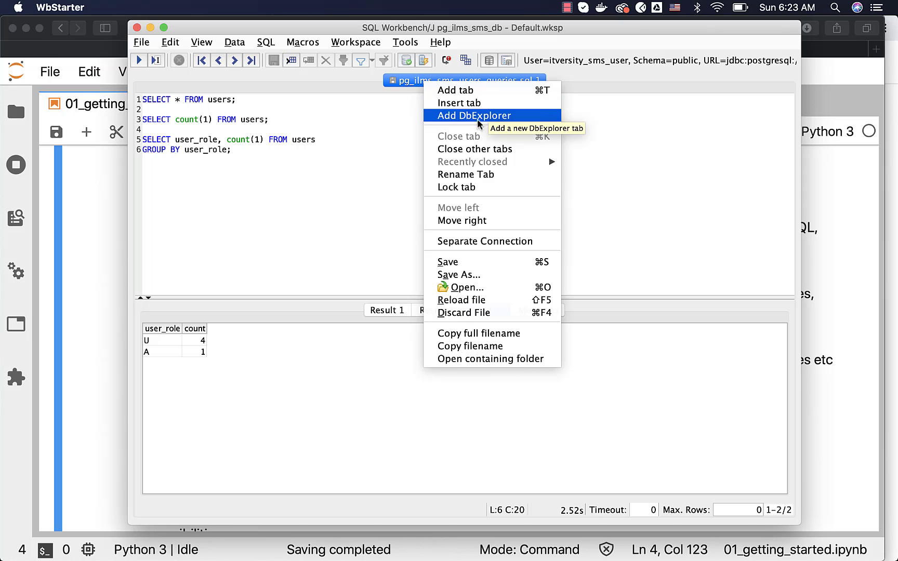
click(624, 134)
click(402, 43)
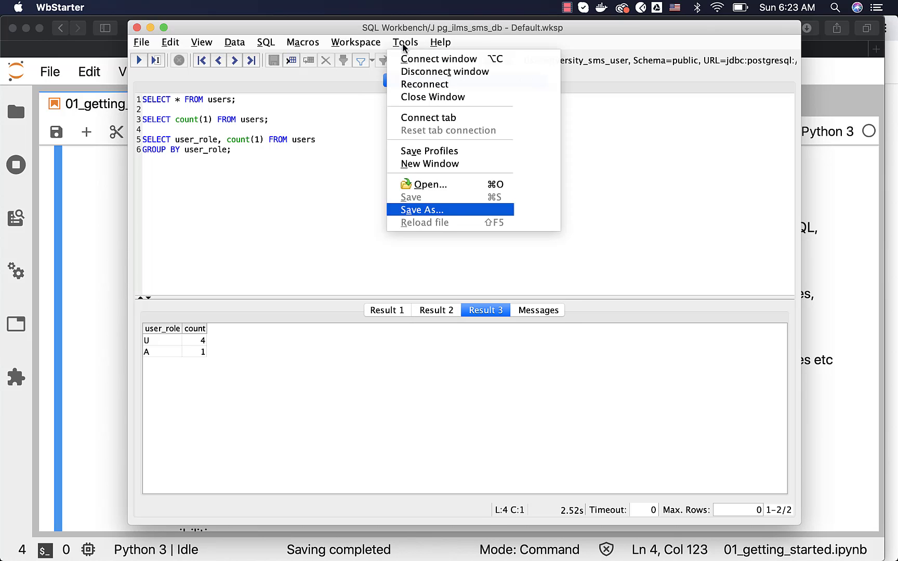
click(431, 65)
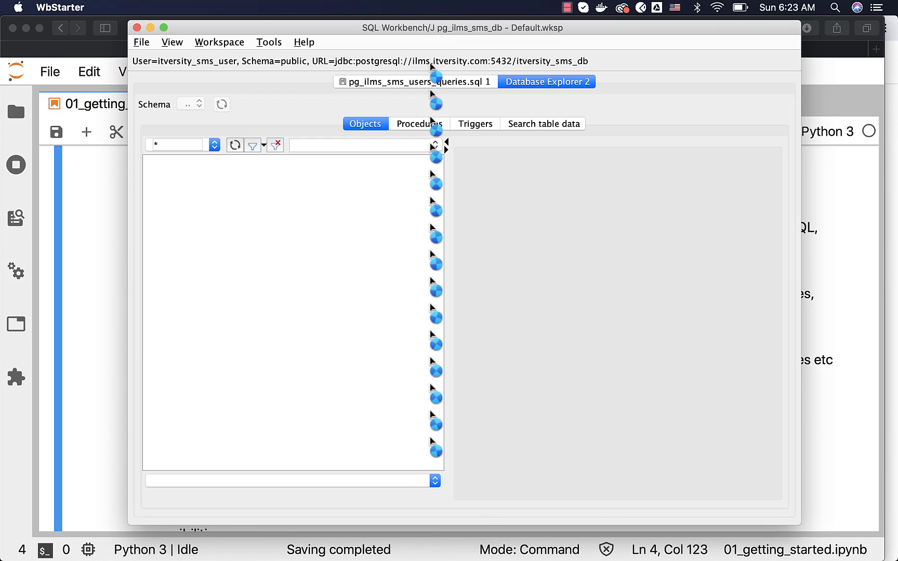
right_click(435, 80)
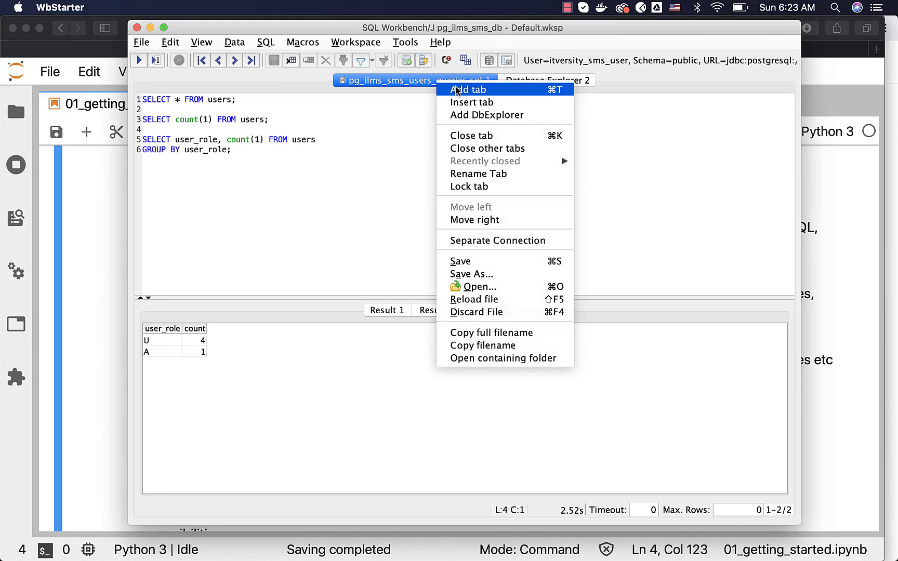
click(472, 136)
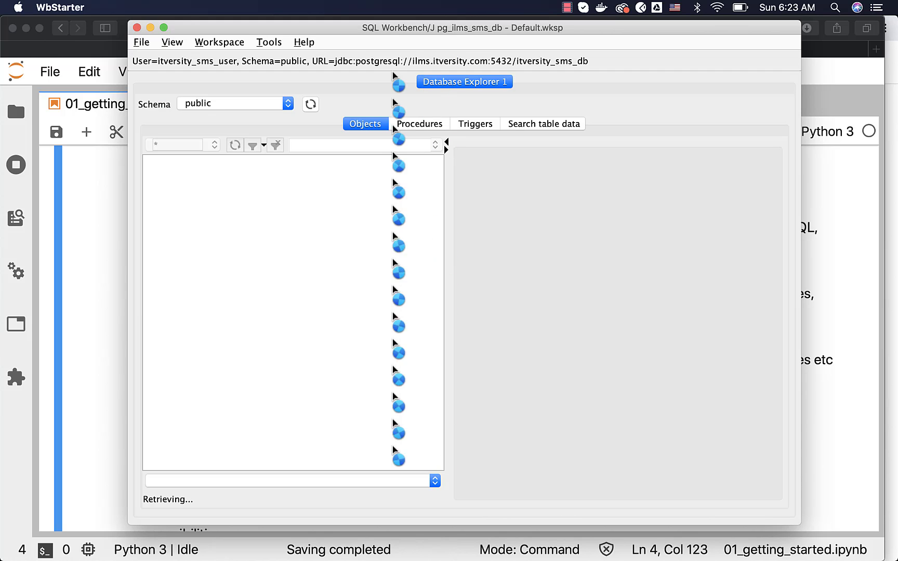
Reopen pg_ilms_sms_users_queries.sql from the DB Scripts folder, loading it with UTF-8 encoding.
right_click(432, 82)
click(141, 46)
click(141, 42)
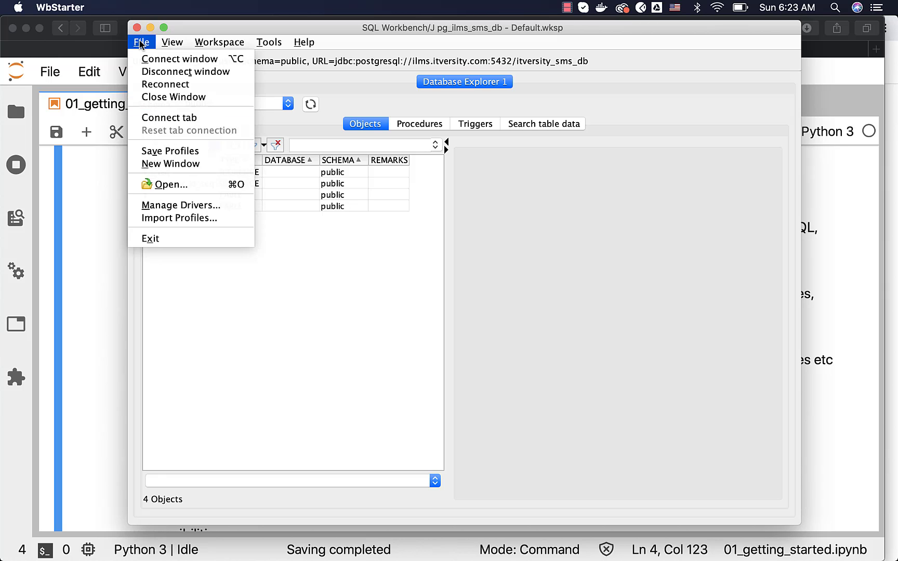
click(153, 186)
double_click(498, 198)
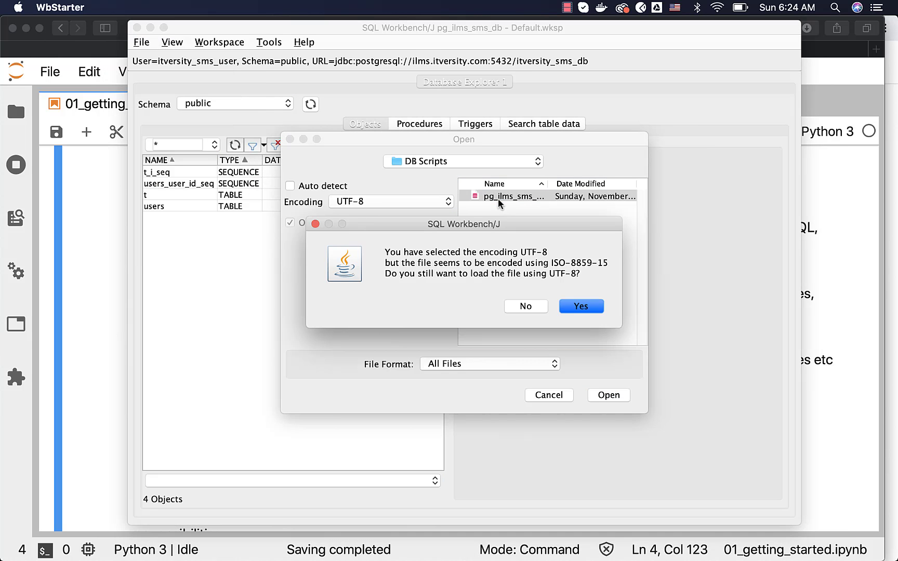
click(587, 308)
Run all the queries in the reopened pg_ilms_sms_users_queries.sql script.
click(365, 140)
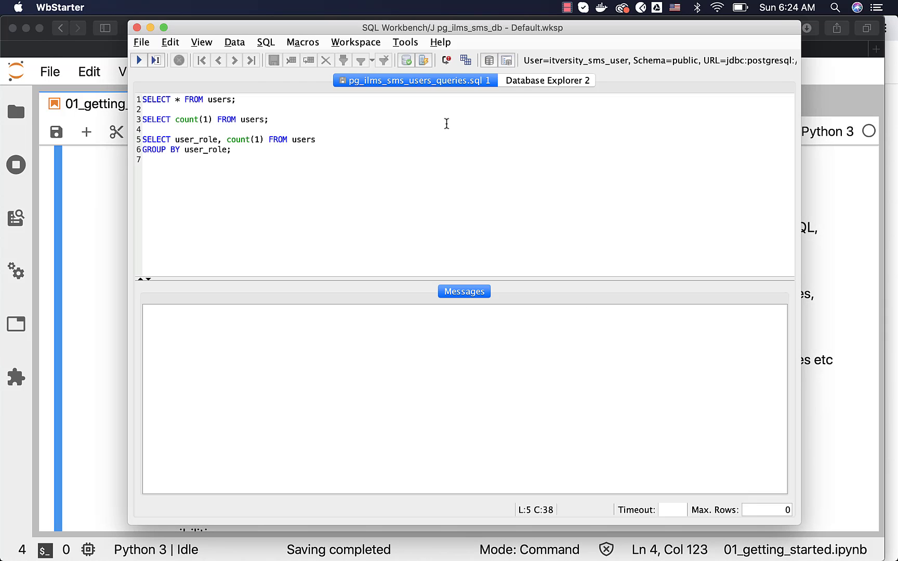
click(299, 102)
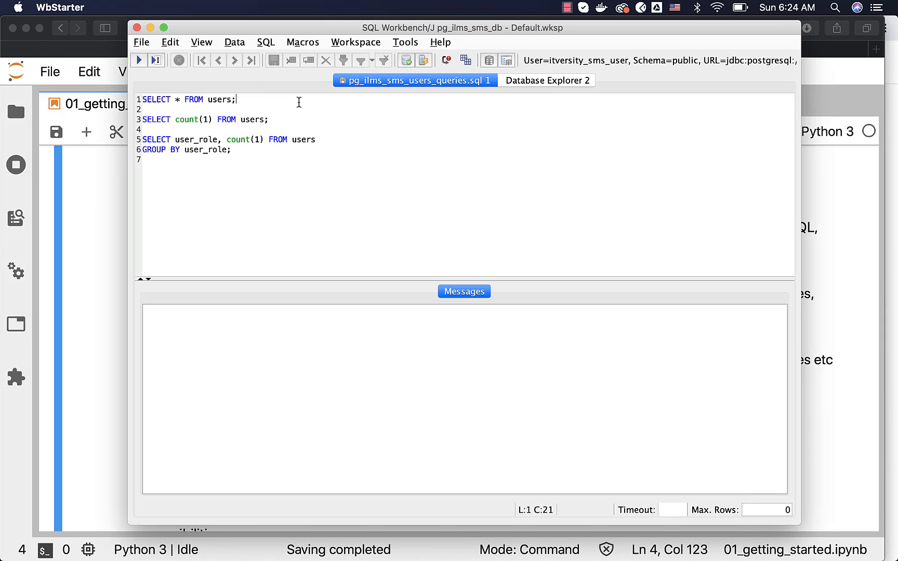
click(138, 61)
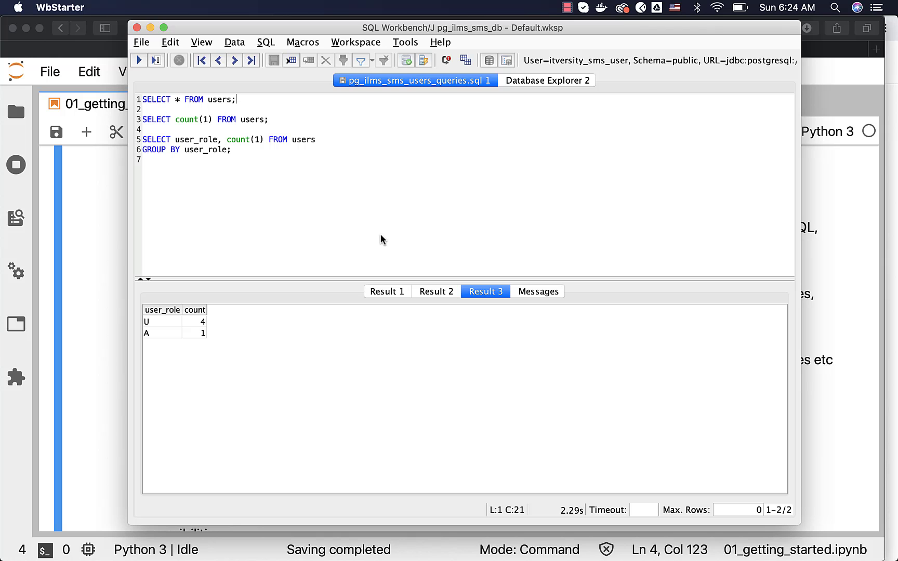
Switch to the JupyterLab notes in Safari and read the Usage Scenarios section for database IDEs.
click(102, 275)
scroll(213, 287, down, 5)
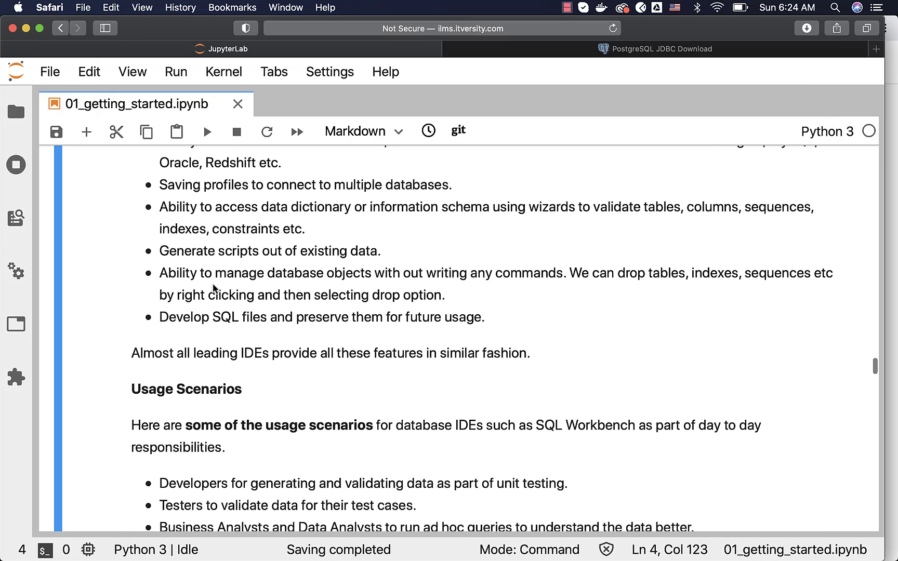
scroll(213, 283, down, 1)
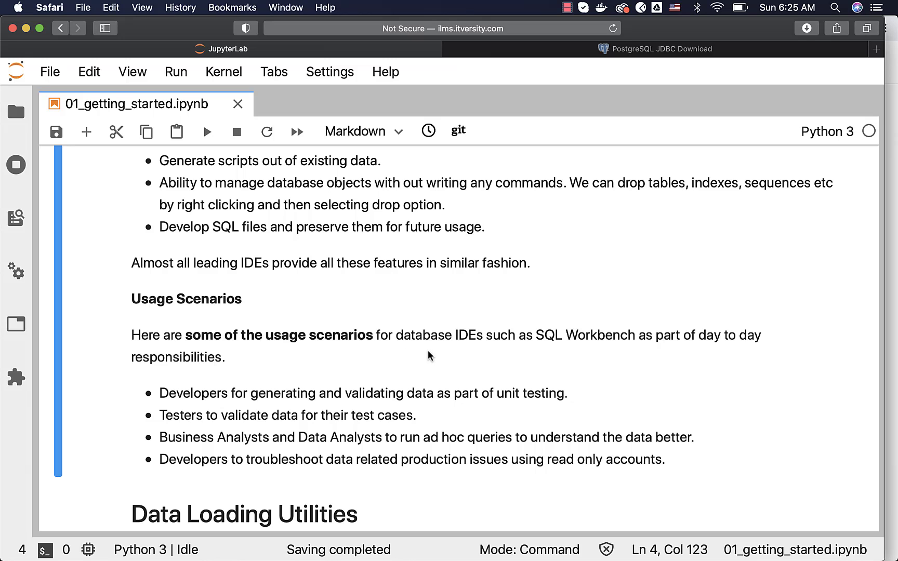
scroll(429, 356, down, 1)
scroll(428, 351, down, 1)
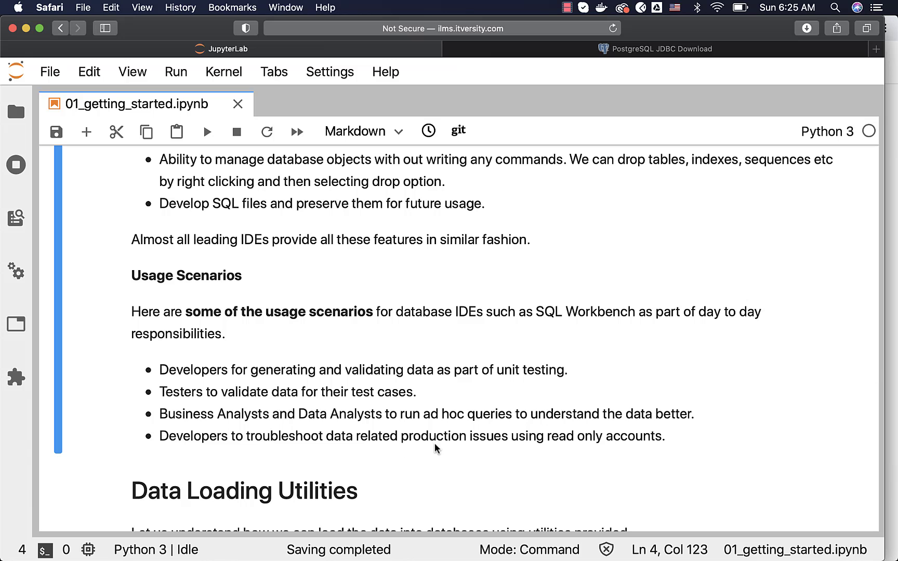
scroll(570, 405, up, 2)
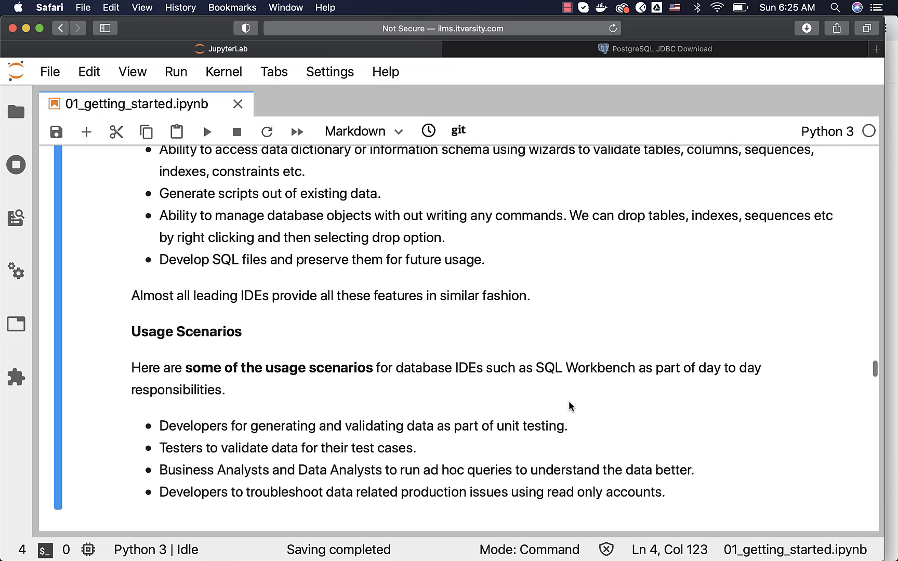